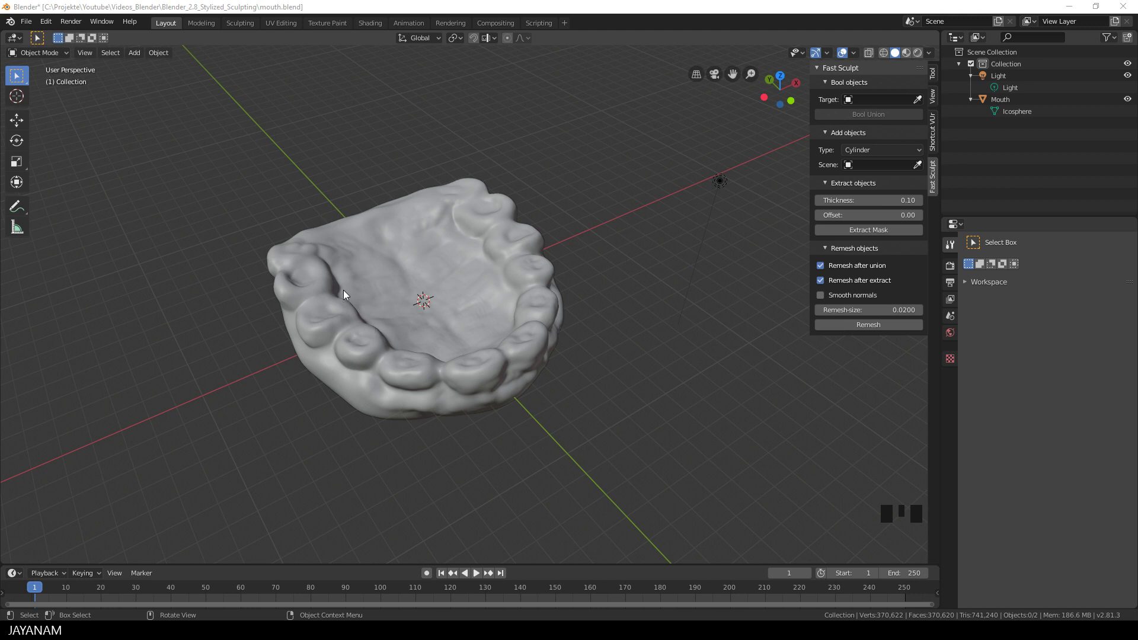
Try to add a mesh cylinder and place it, scaled down, over the rearmost molar.
left_click(415, 306)
key("shift+a")
mouse_move(415, 306)
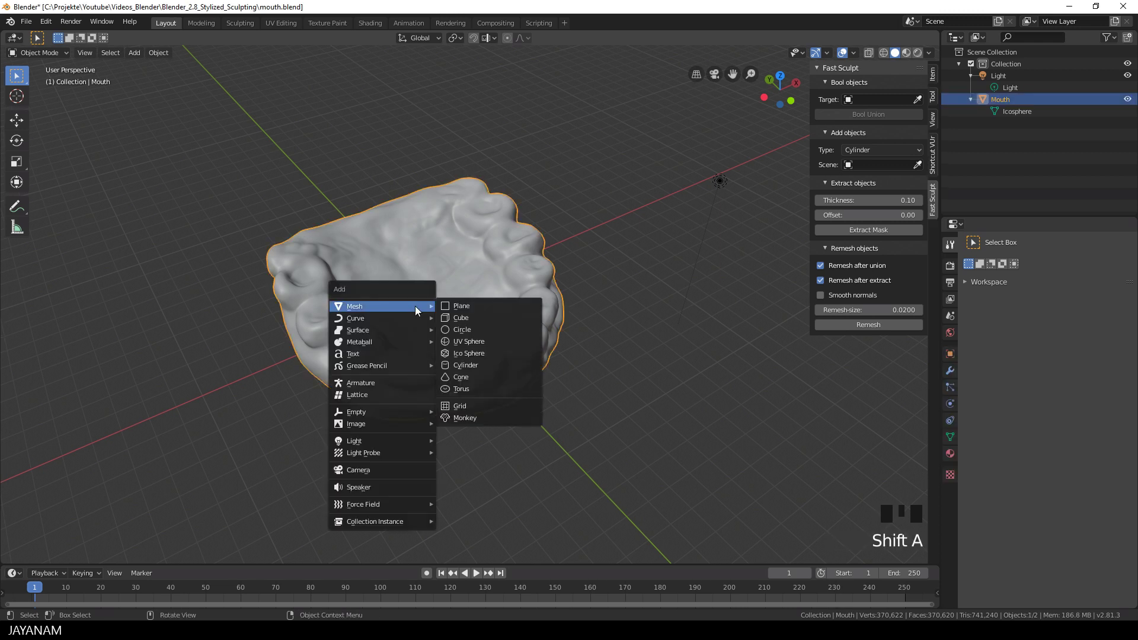
left_click(471, 364)
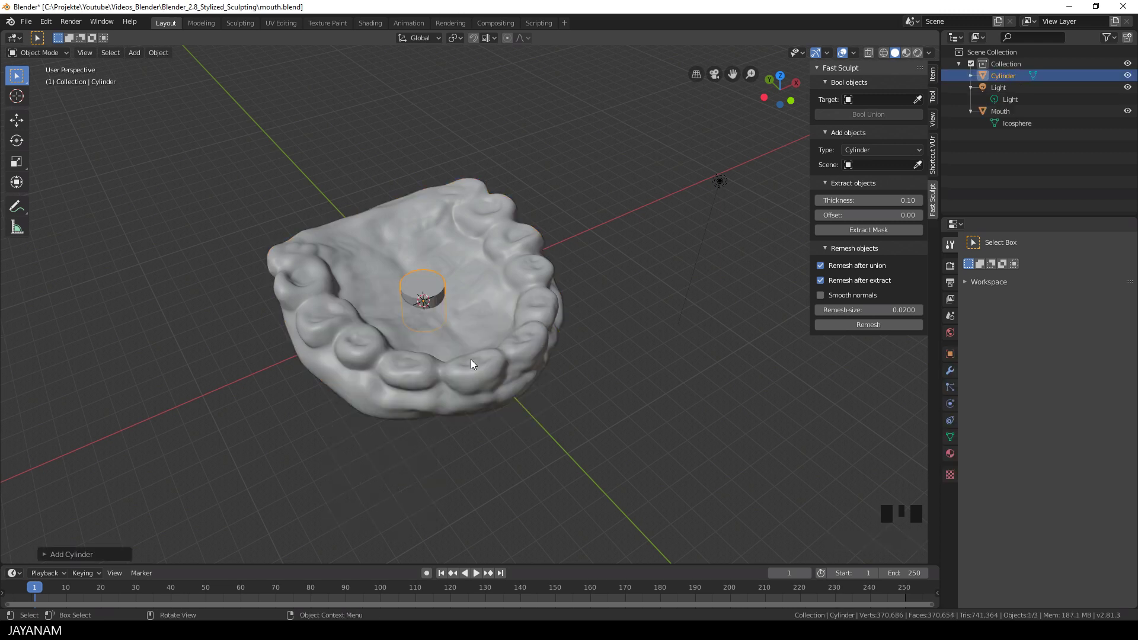
key("g")
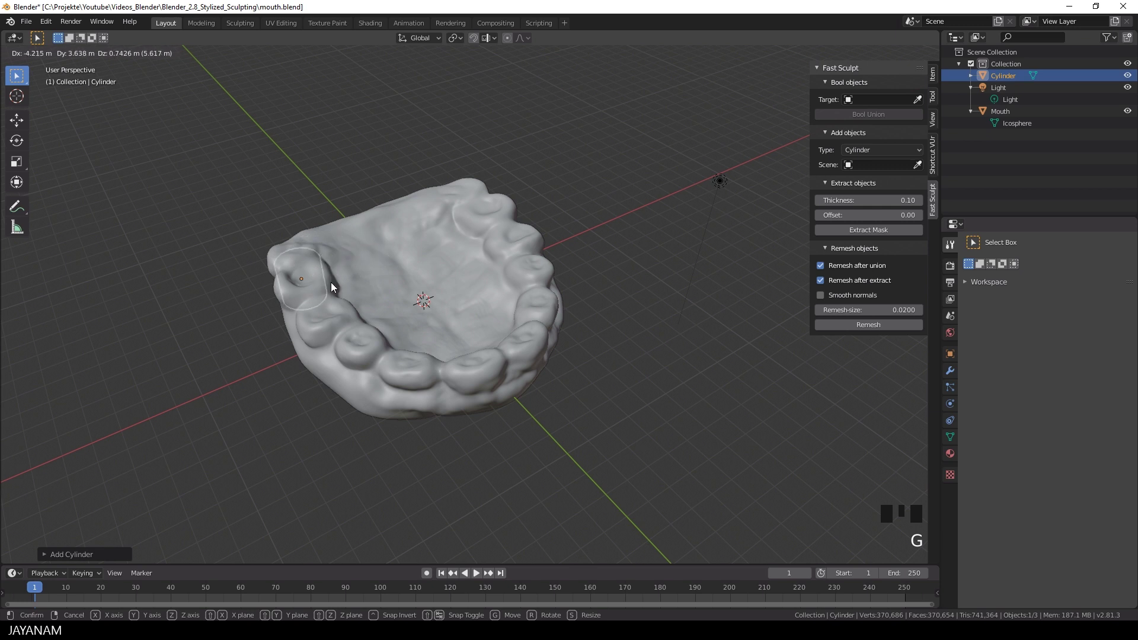
left_click(320, 283)
key("s")
left_click(378, 293)
middle_click_drag(378, 293, 432, 287)
Try to align the manually added cylinder with the rearmost molar from other angles and enlarge it to fit.
key("g")
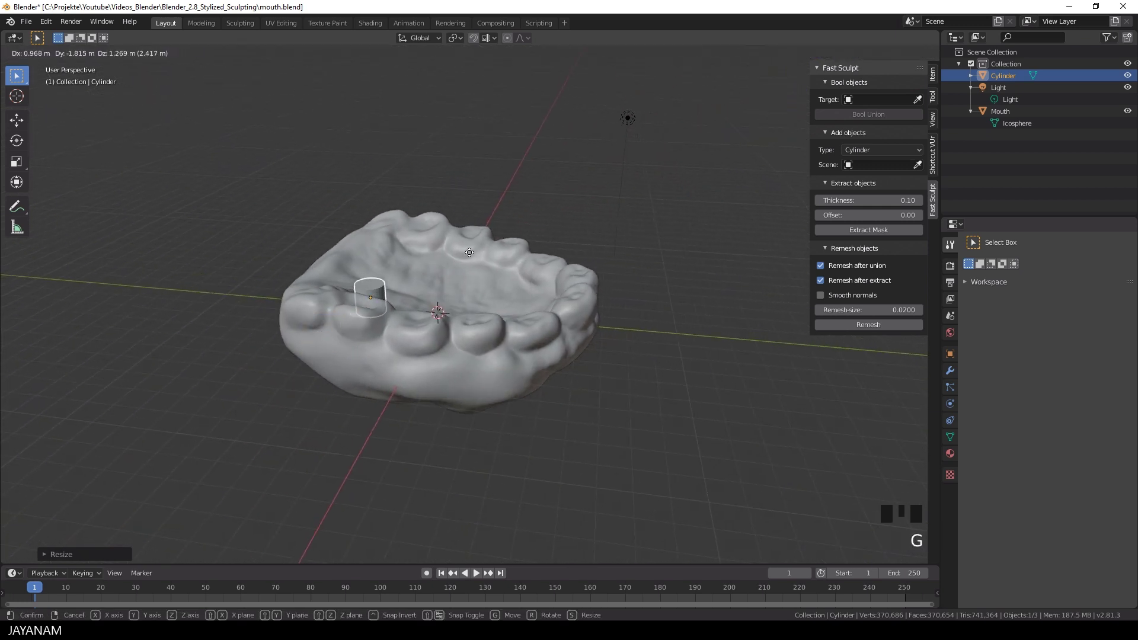
left_click(467, 252)
mouse_move(467, 252)
middle_mouse_down()
mouse_move(397, 272)
mouse_move(474, 243)
middle_mouse_up()
key("g")
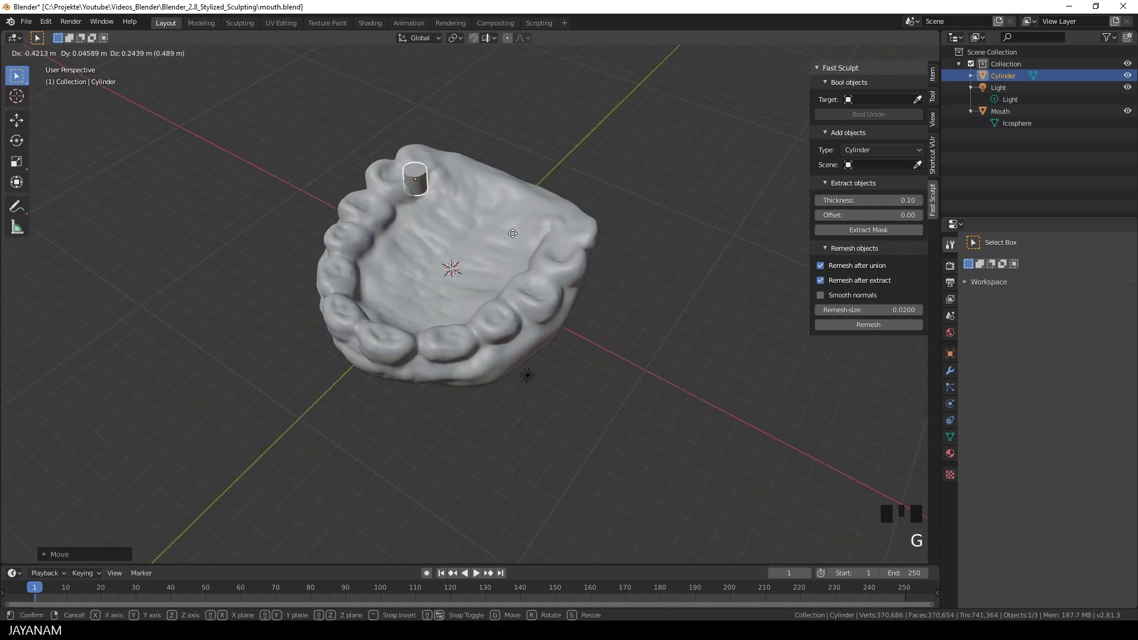
left_click(497, 226)
key("s")
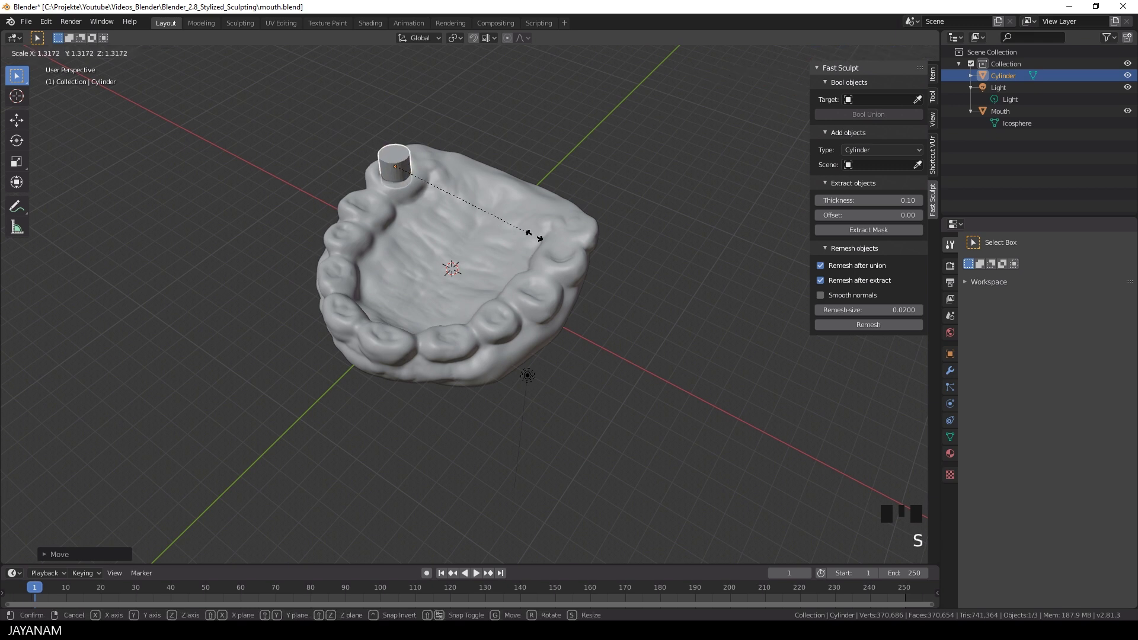
left_click(545, 241)
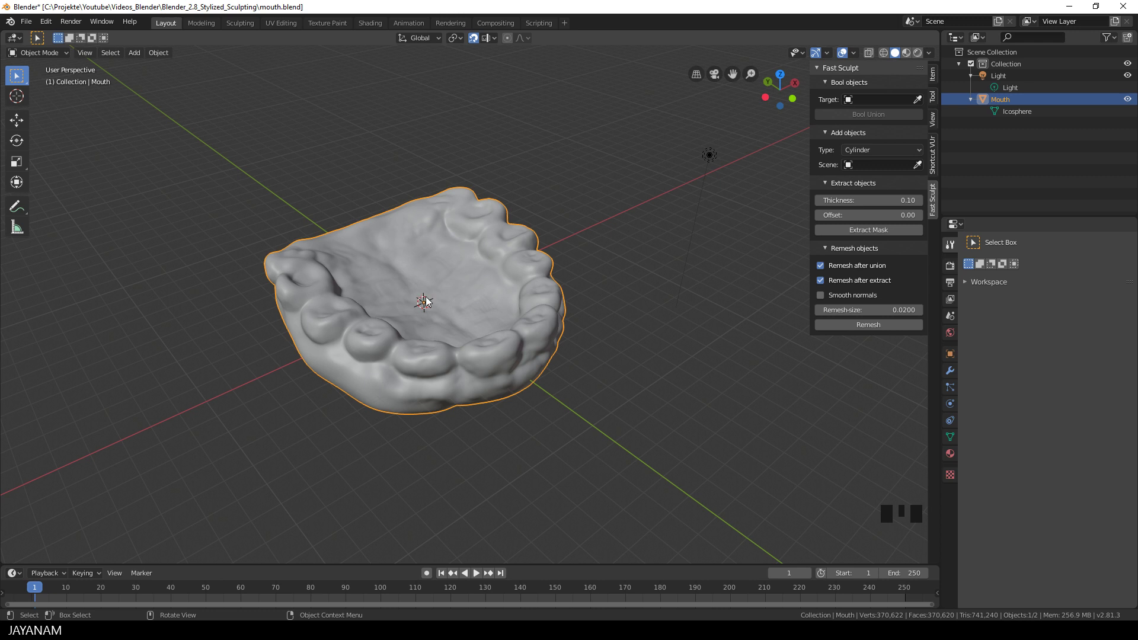
Switch the Mouth object to Sculpt Mode and add a Fast Sculpt cylinder on the rearmost molar.
left_click(37, 52)
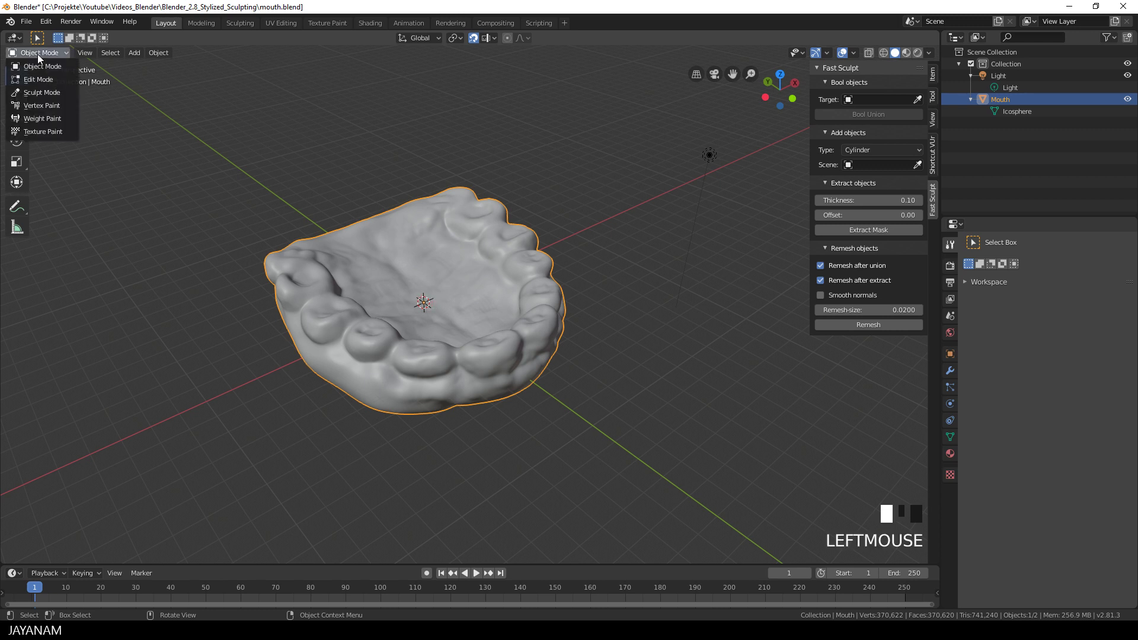
left_click(61, 93)
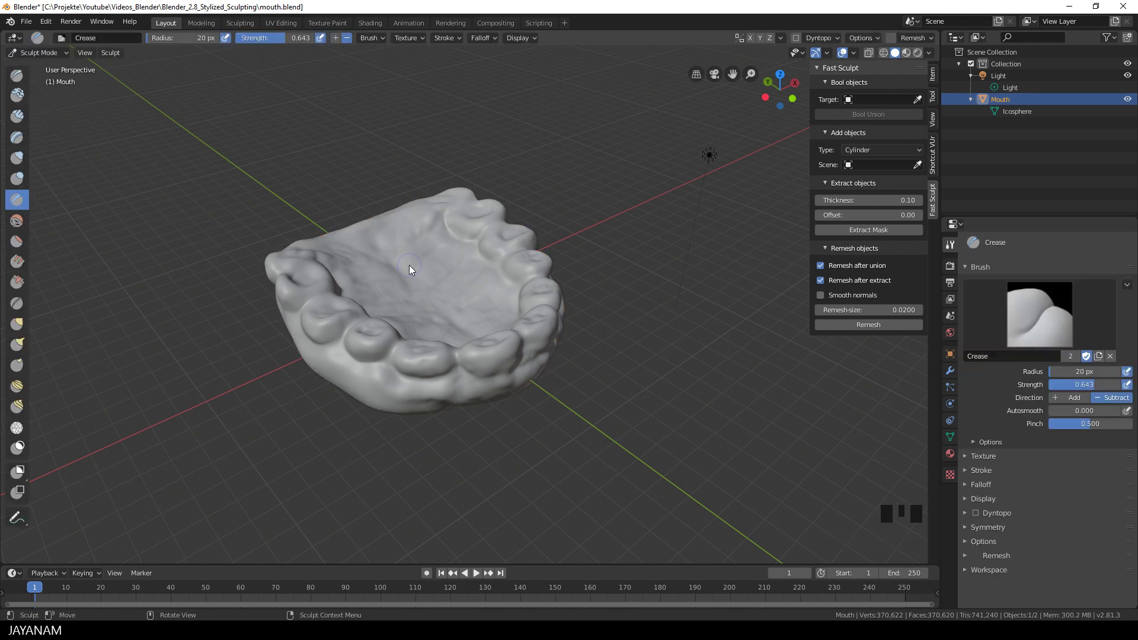
left_click(873, 149)
left_click(873, 150)
middle_click_drag(308, 278, 309, 287)
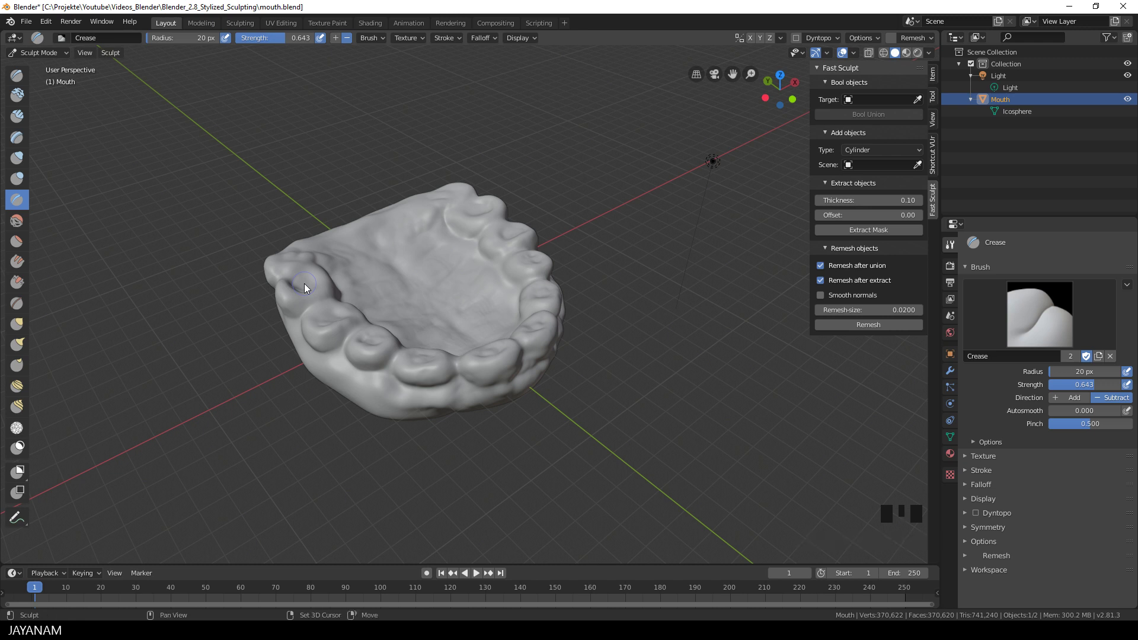
key("shift+a")
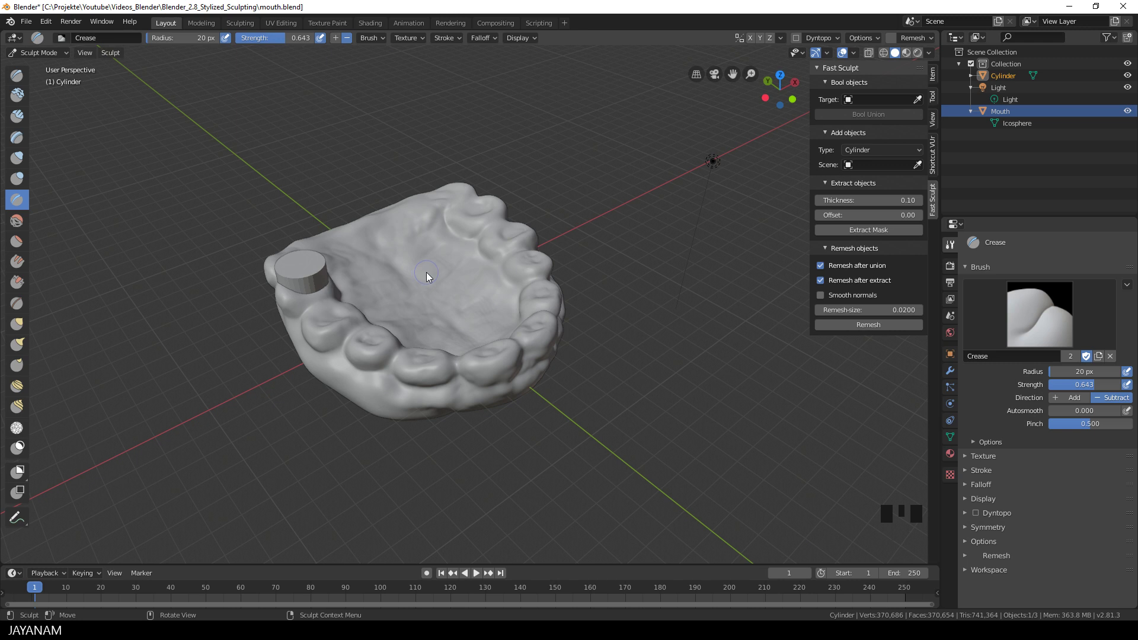
Scale the cylinder's mesh down to about half its size and raise it 1 m along the global Z axis.
key("Tab")
key("s")
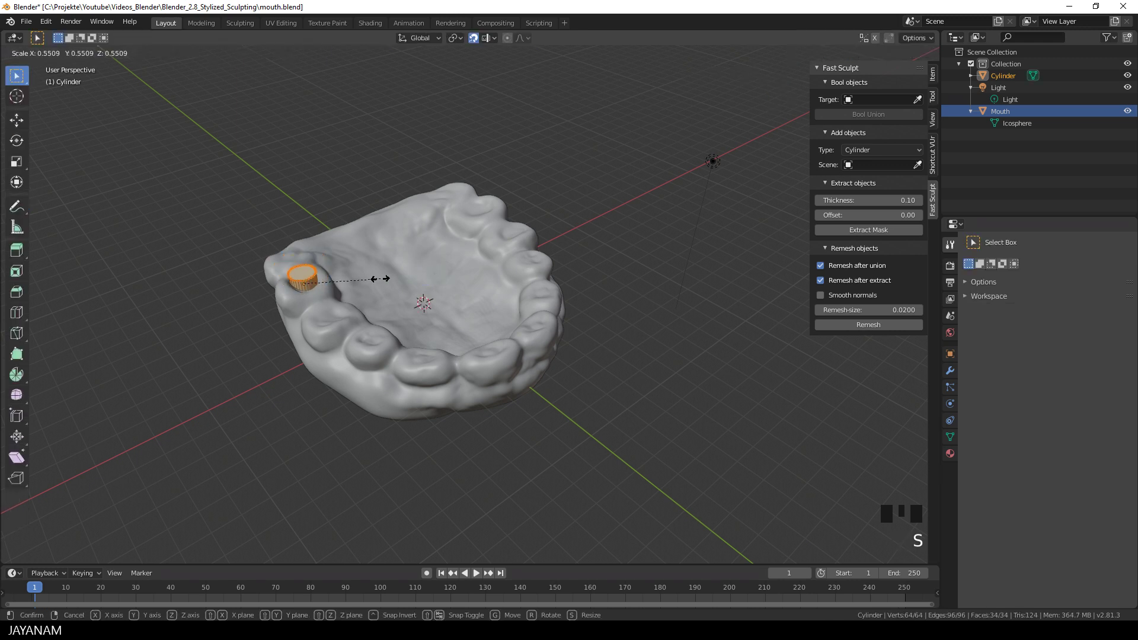
left_click(368, 279)
key("g")
key("z")
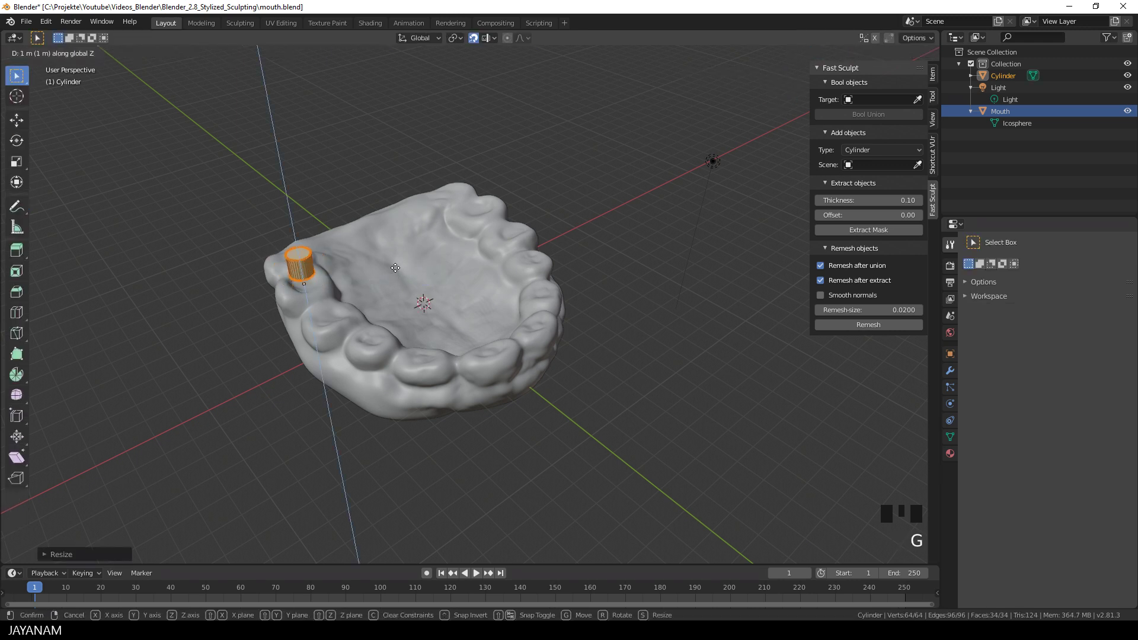
left_click(395, 268)
With snapping turned off, shorten the cylinder along Z and lower it onto the molar.
key("shift+Tab")
key("s")
key("z")
left_click(429, 274)
key("g")
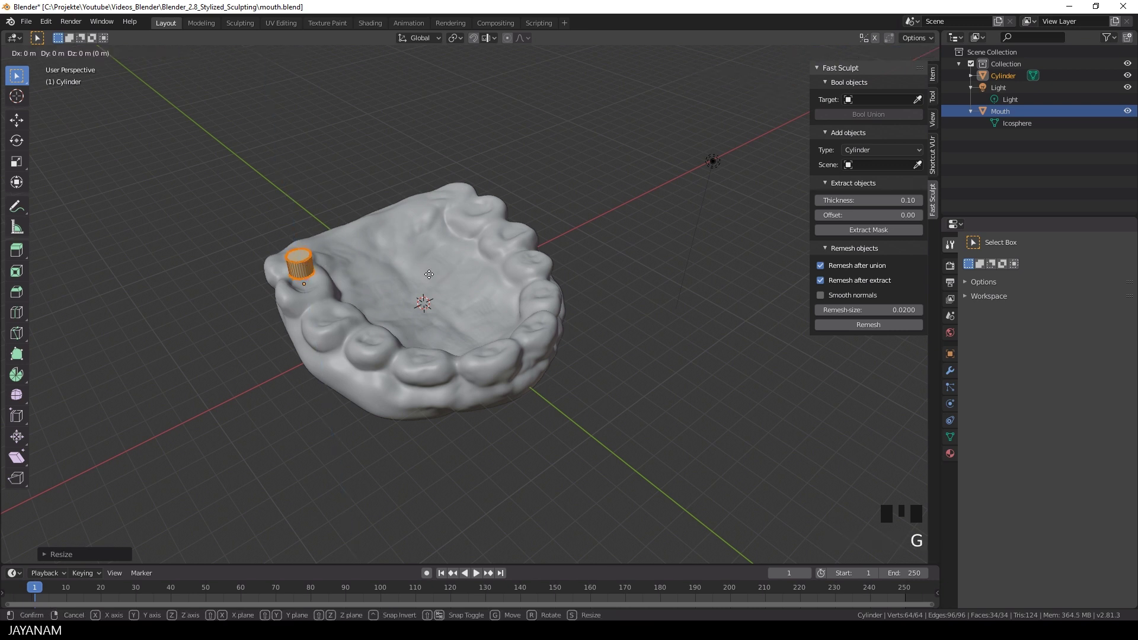
key("s")
left_click(466, 275)
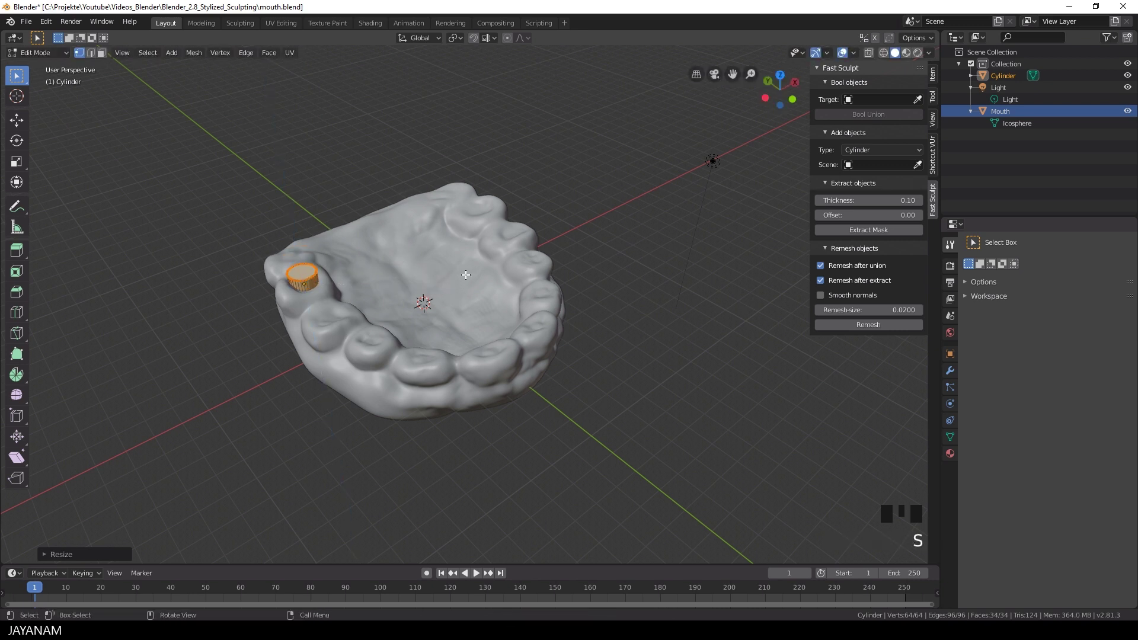
Return to Sculpt Mode and remesh the cylinder with a remesh size of 0.0200.
key("Tab")
left_click(857, 323)
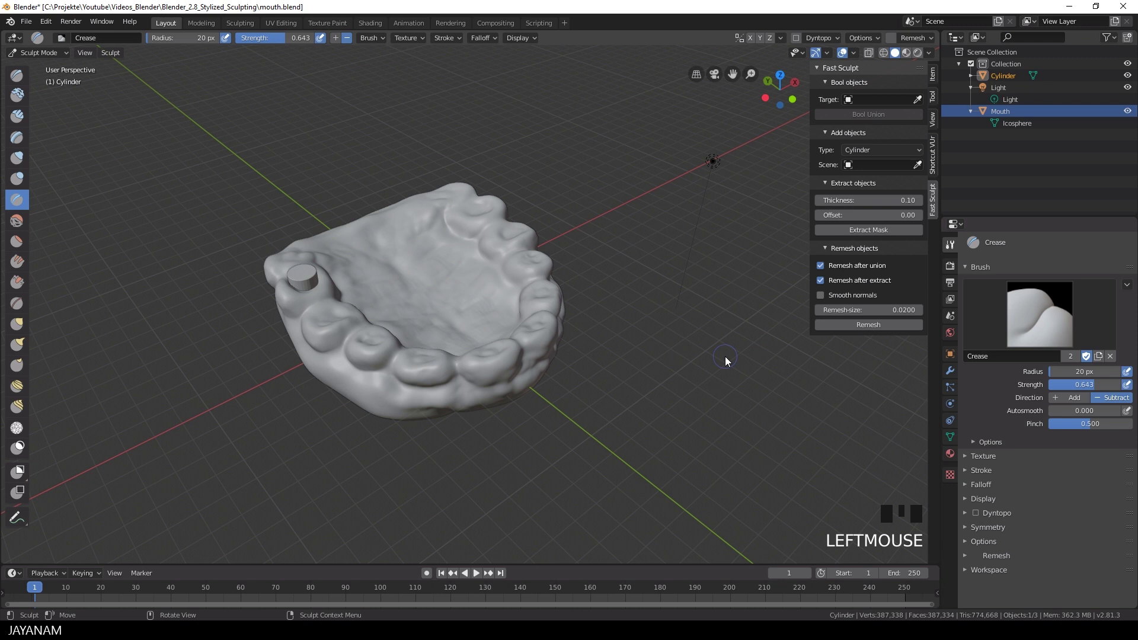
middle_click_drag(415, 204, 408, 236)
scroll(333, 244, "up", 2)
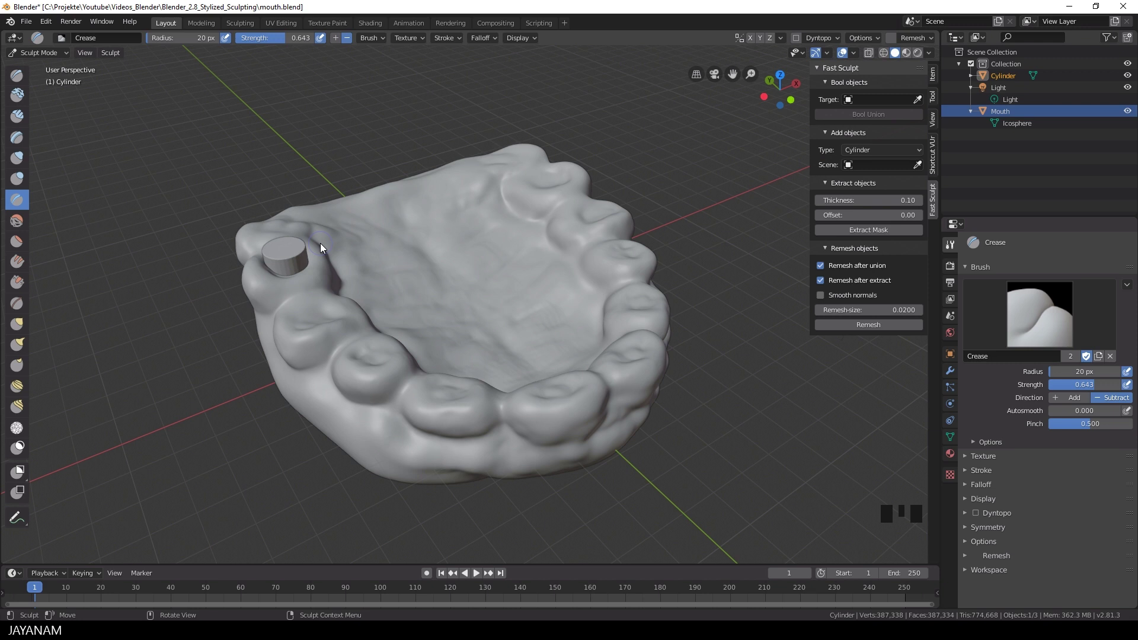
Pull the cylinder's top and sides into a rough molar shape using the Grab brush with a 46 px radius.
key("g")
key("f")
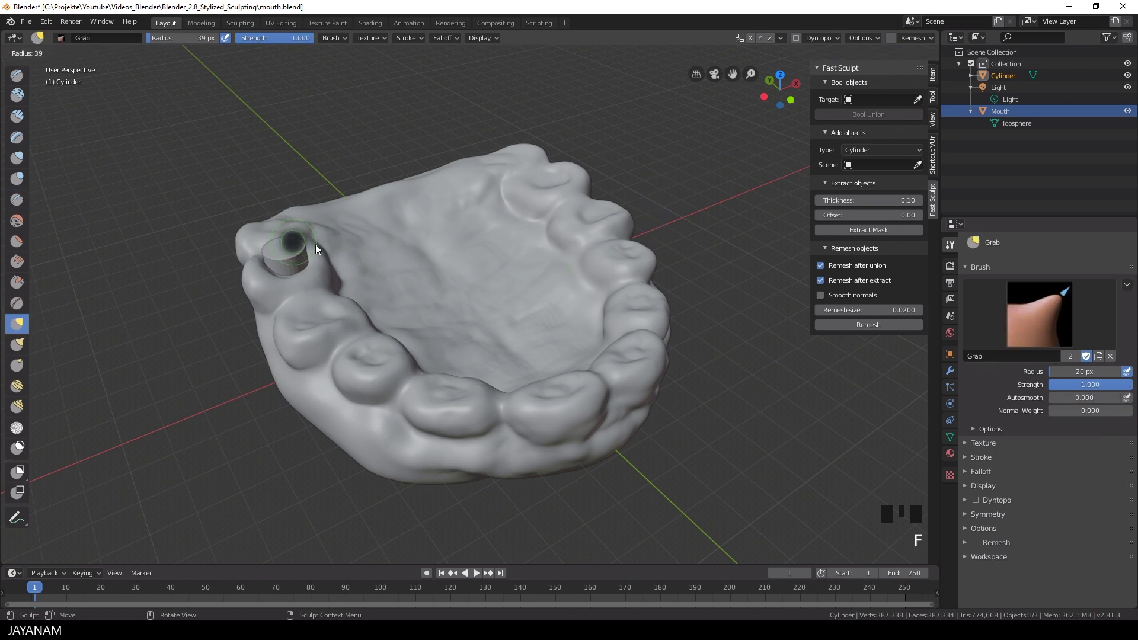
left_click(297, 249)
left_click_drag(292, 270, 279, 254)
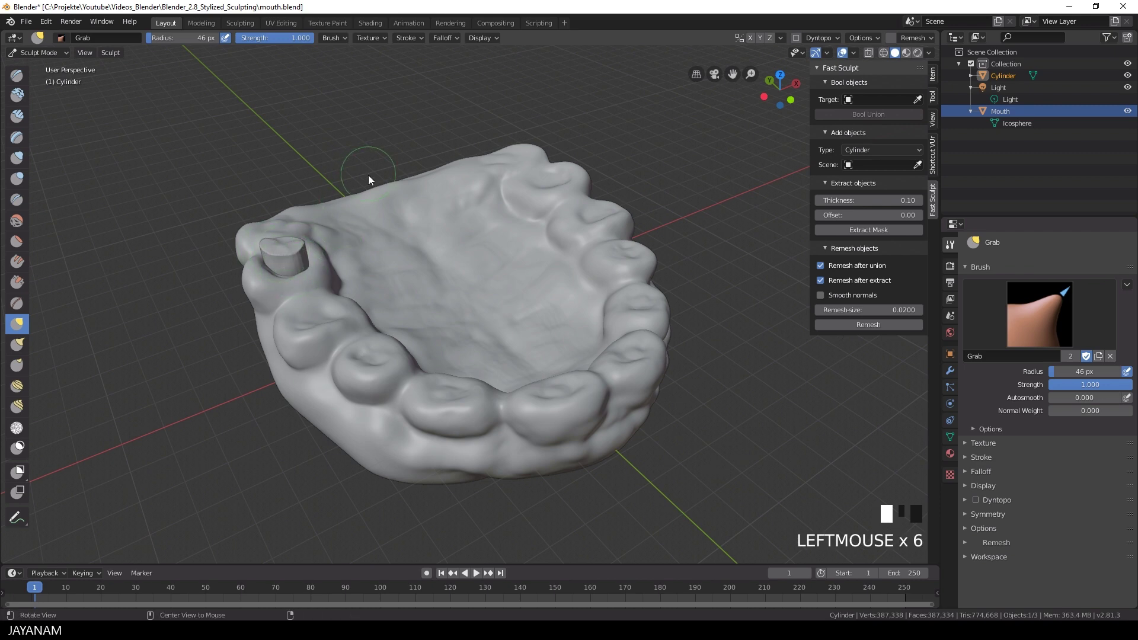
middle_click_drag(368, 175, 442, 131)
left_click_drag(445, 149, 440, 142)
left_click_drag(433, 143, 433, 136)
middle_click_drag(504, 135, 433, 94)
left_click_drag(623, 207, 614, 198)
left_click_drag(603, 200, 603, 194)
middle_click_drag(603, 194, 323, 258)
left_click(643, 203)
left_click(641, 213)
left_click(470, 312)
left_click(468, 312)
left_click(466, 311)
left_click(443, 302)
left_click(452, 311)
left_click_drag(327, 289, 334, 289)
left_click_drag(341, 282, 343, 277)
Carve into the top of the tooth with inverted Clay Strips strokes at a 31 px radius.
left_click(16, 117)
mouse_move(320, 279)
middle_mouse_down()
mouse_move(357, 286)
mouse_move(269, 304)
middle_mouse_up()
key("f")
left_click(257, 311)
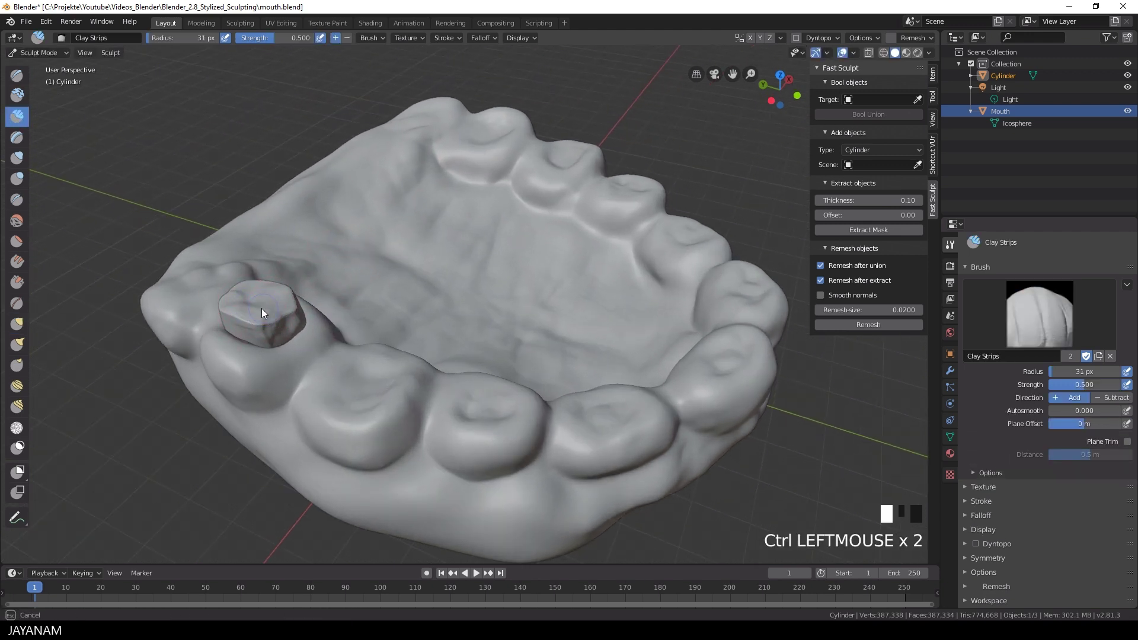
left_click_drag(262, 308, 255, 304, "ctrl")
left_click_drag(257, 301, 262, 295, "ctrl")
left_click_drag(264, 293, 265, 286, "ctrl")
middle_click_drag(266, 291, 307, 255)
left_click(313, 244)
left_click(332, 219)
left_click(349, 197)
Flatten and bevel the tooth's edges and sides all around with the Scrape brush at strength 0.605.
middle_click_drag(350, 197, 115, 173)
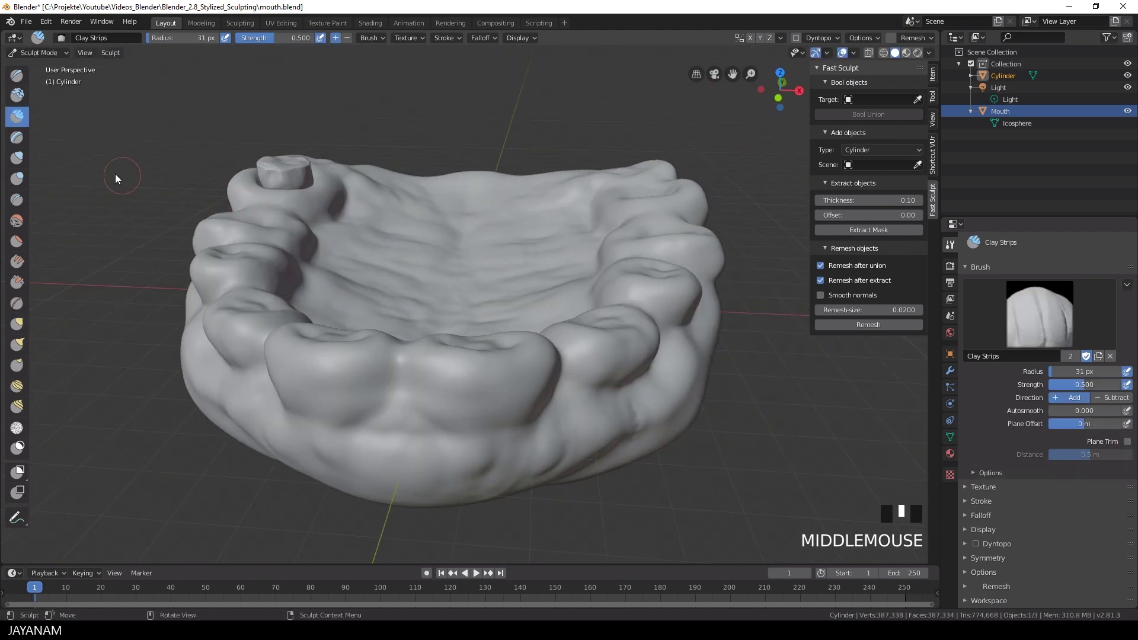
left_click(16, 282)
left_click(349, 173)
left_click(354, 130)
middle_click_drag(354, 127, 380, 122)
middle_click_drag(380, 121, 385, 89, "ctrl")
middle_click_drag(385, 89, 403, 142)
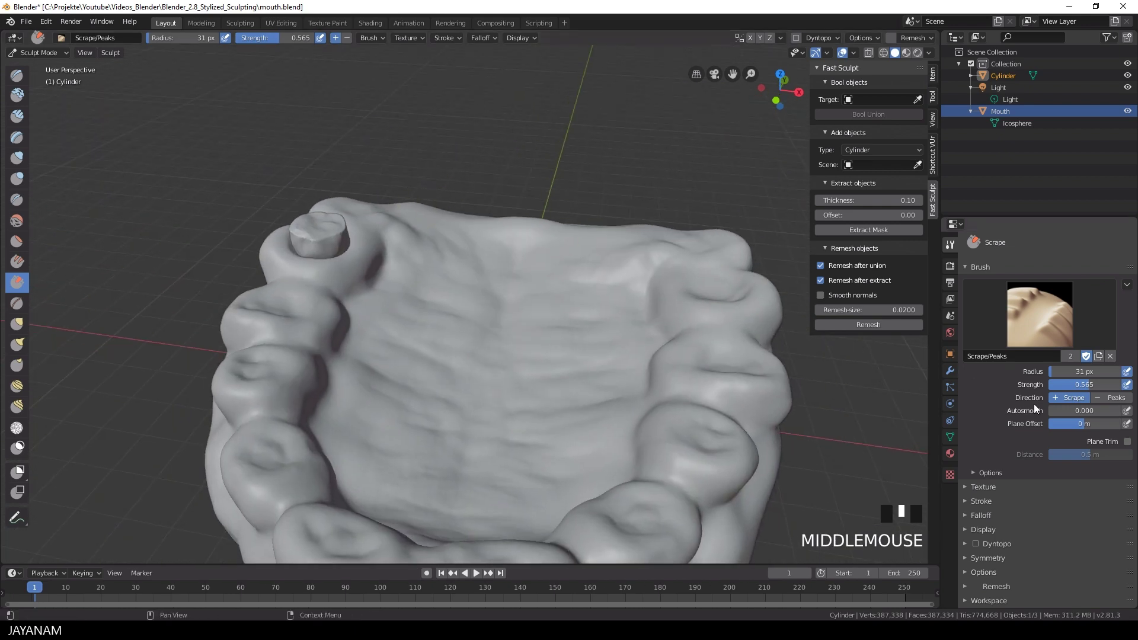
left_click_drag(1085, 385, 1087, 384)
left_click_drag(325, 234, 337, 229)
left_click_drag(336, 225, 340, 222)
left_click_drag(339, 224, 343, 217)
middle_click_drag(396, 197, 285, 181)
left_click_drag(489, 222, 488, 232)
left_click_drag(487, 225, 485, 233)
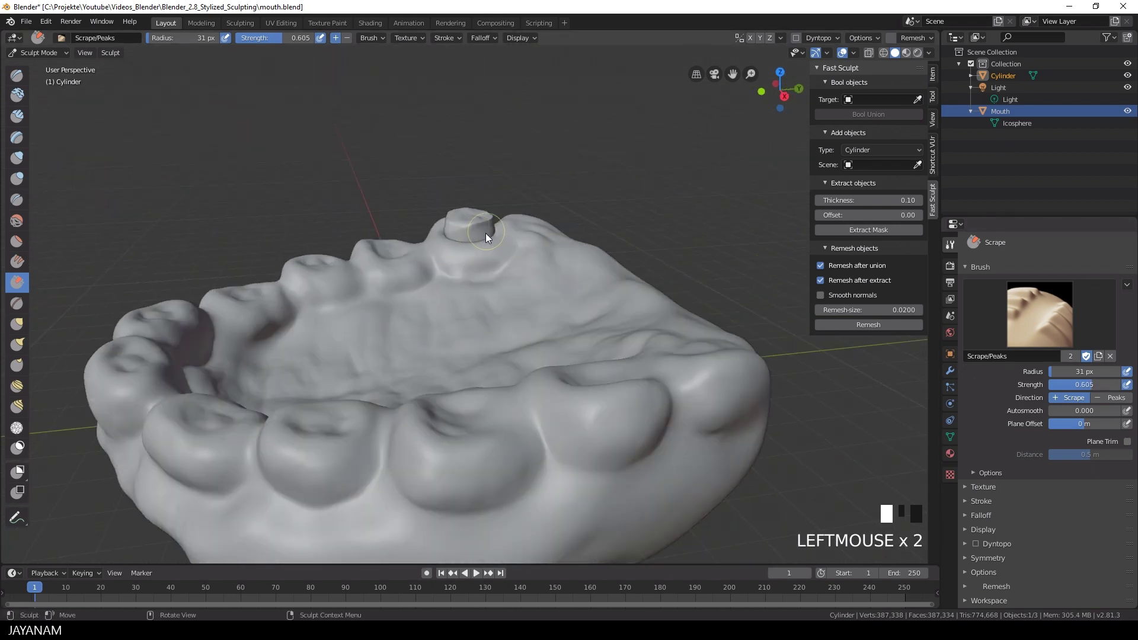
mouse_move(485, 233)
middle_mouse_down("ctrl")
mouse_move(678, 143)
mouse_move(499, 285)
mouse_move(615, 336)
mouse_move(619, 323)
mouse_move(598, 299)
middle_mouse_up("ctrl")
left_click(499, 286)
left_click(496, 286)
left_click(492, 287)
left_click(489, 287)
left_click(485, 288)
left_click(521, 420)
left_click(521, 420)
mouse_move(520, 419)
middle_mouse_down()
mouse_move(545, 378)
mouse_move(480, 441)
mouse_move(414, 440)
middle_mouse_up()
left_click(480, 441)
left_click(467, 423)
left_click(483, 461)
left_click(414, 440)
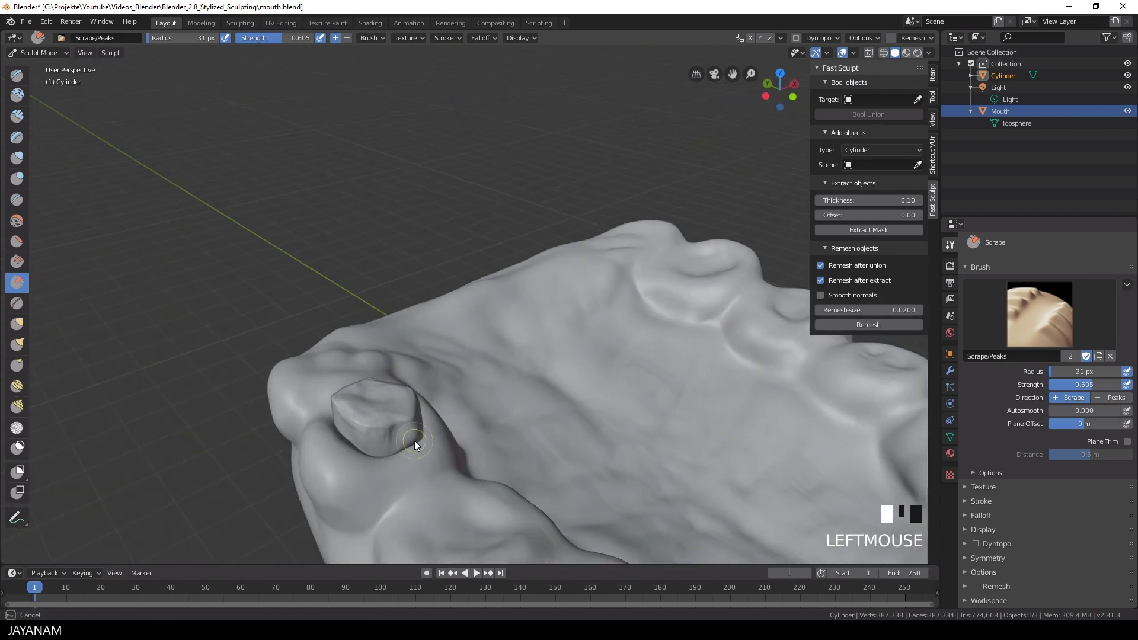
left_click_drag(414, 440, 390, 454)
left_click(344, 385)
middle_click_drag(390, 453, 309, 357)
left_click(396, 352)
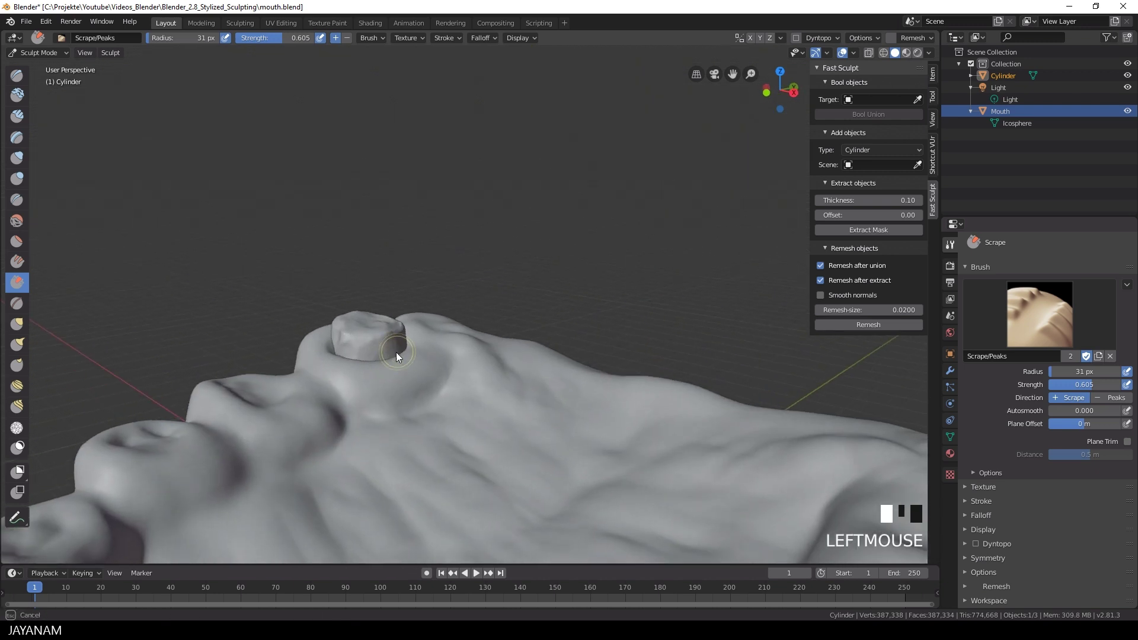
middle_click_drag(396, 352, 422, 315)
Carve grooves into the tooth's chewing surface and sides with the Crease brush at a 31 px radius.
left_click(17, 200)
middle_click_drag(238, 228, 291, 284)
middle_click_drag(291, 285, 308, 290, "ctrl")
left_click(310, 292)
left_click(317, 296)
left_click_drag(320, 296, 332, 291)
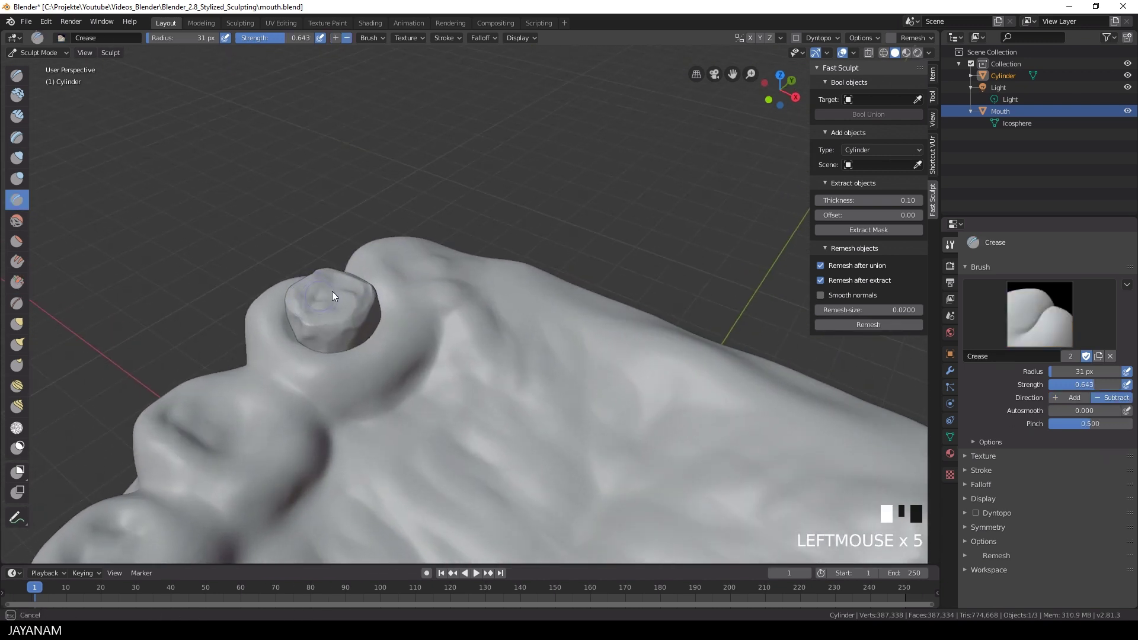
left_click(348, 298)
left_click(347, 307)
left_click(344, 316)
mouse_move(325, 306)
middle_mouse_down()
mouse_move(350, 241)
mouse_move(376, 411)
mouse_move(482, 437)
mouse_move(418, 396)
middle_mouse_up()
left_click(418, 396)
left_click(425, 395)
left_click(436, 390)
left_click(443, 381)
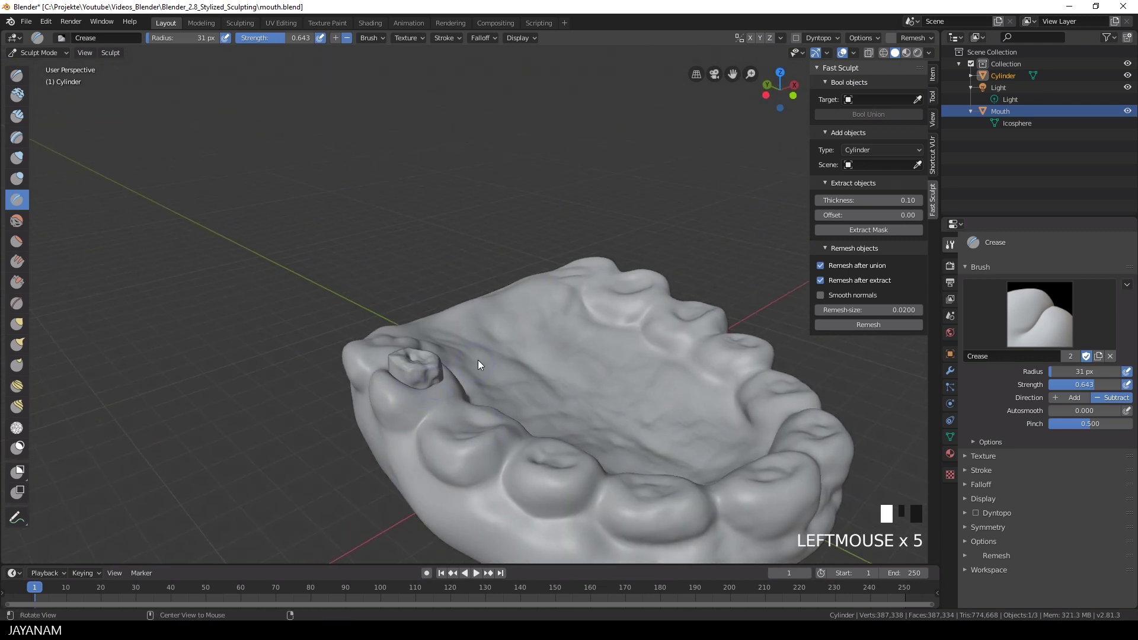
middle_click_drag(478, 361, 338, 359)
left_click(411, 331)
left_click(417, 330)
left_click_drag(418, 333, 425, 332, "shift")
Refine the tooth's overall shape and its fit in the molar socket using the Grab brush with a 68 px radius.
middle_click_drag(425, 332, 470, 422, "ctrl")
mouse_move(469, 422)
middle_mouse_down()
mouse_move(527, 372)
mouse_move(504, 323)
middle_mouse_up()
key("g")
key("f")
left_click(450, 351)
mouse_move(376, 361)
left_mouse_down()
mouse_move(371, 368)
mouse_move(385, 364)
left_mouse_up()
left_click(379, 351)
left_click_drag(392, 371, 396, 376)
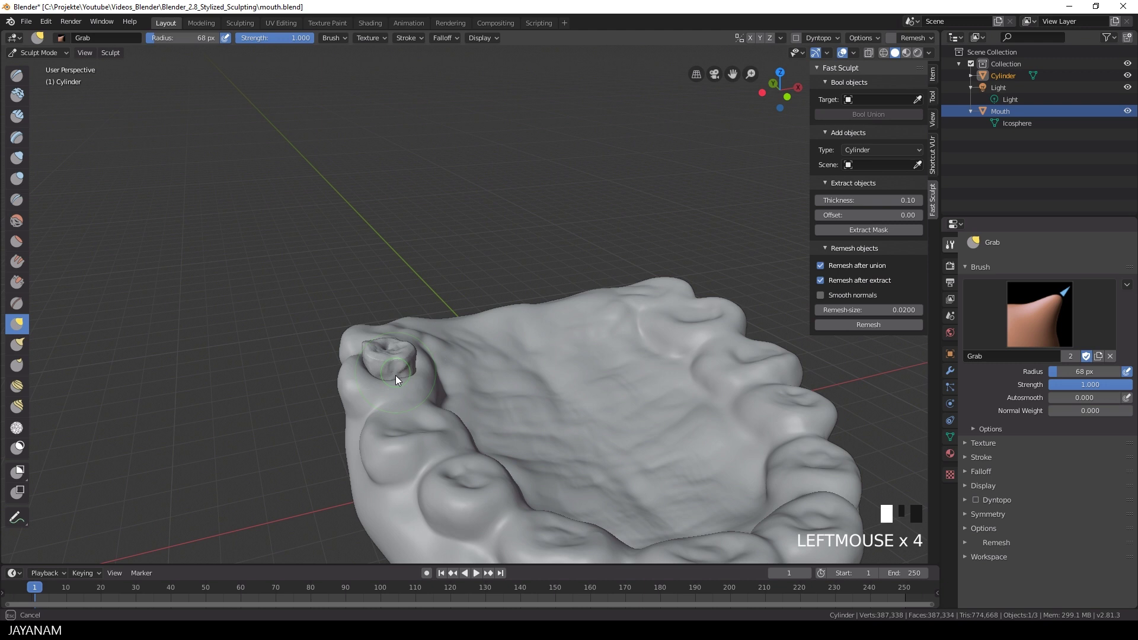
middle_click_drag(399, 374, 315, 378)
left_click_drag(408, 302, 417, 319)
left_click_drag(419, 323, 419, 326)
Set the Fast Sculpt add type to Scene and pick the sculpted tooth, Cylinder, as the scene object.
middle_click_drag(418, 326, 564, 431)
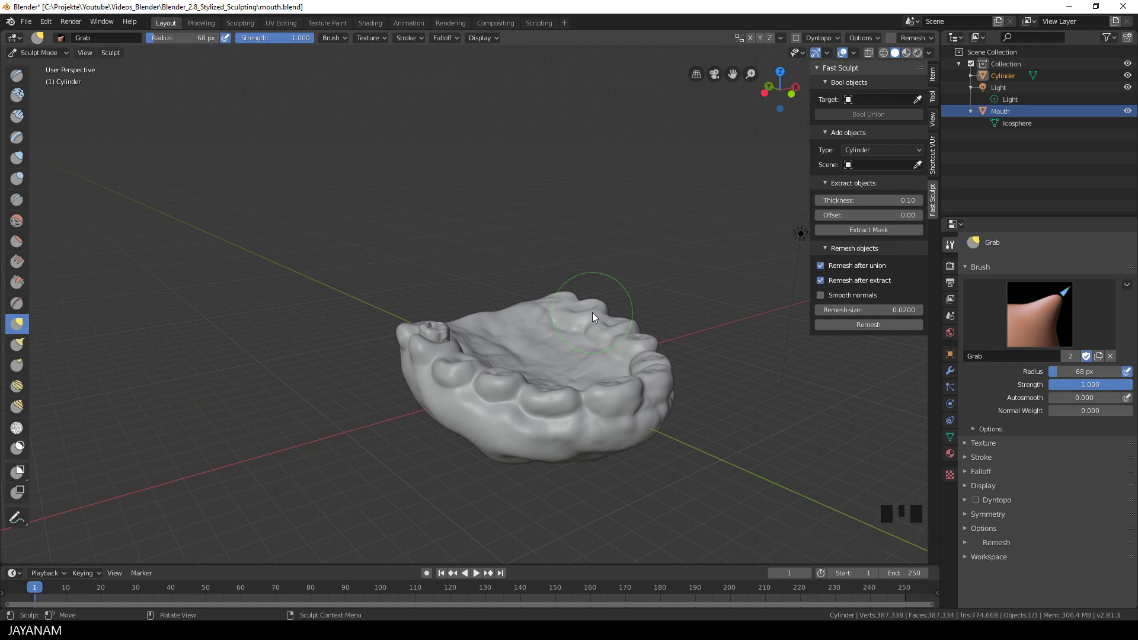
left_click(879, 150)
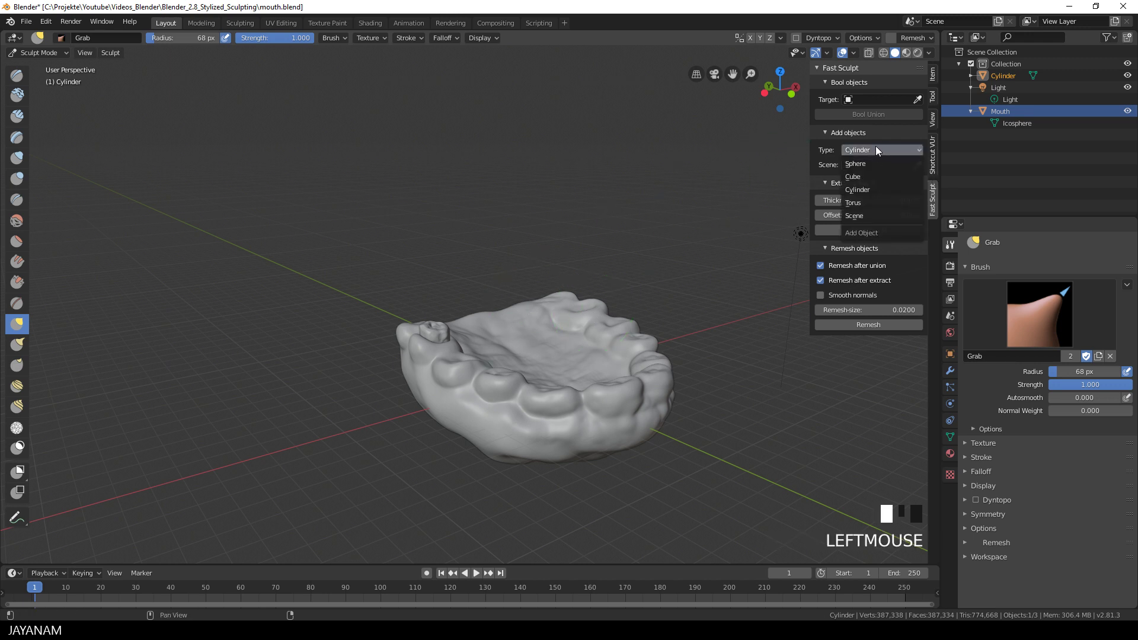
left_click(860, 215)
left_click(918, 165)
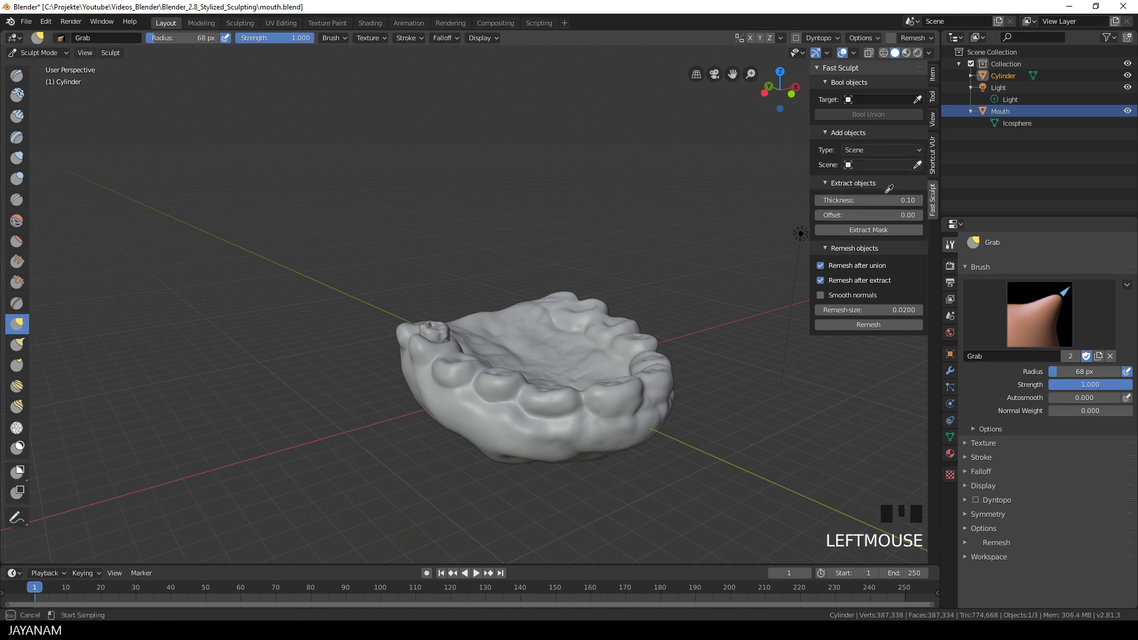
left_click(440, 321)
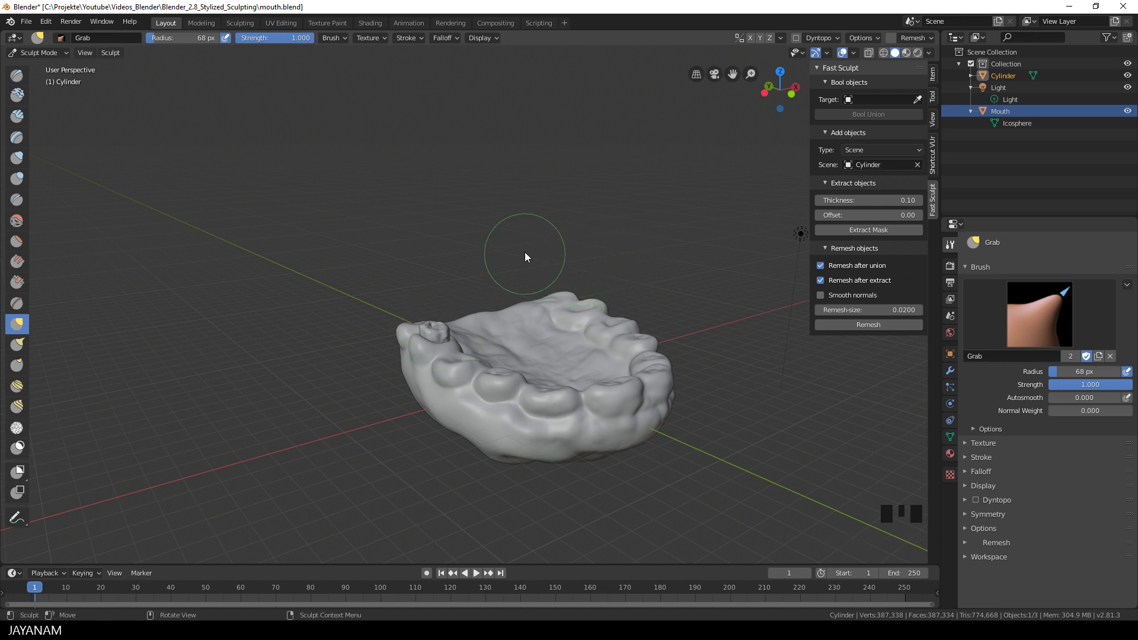
Add copies of the sculpted tooth on the next two teeth in the row.
middle_click_drag(515, 254, 467, 390)
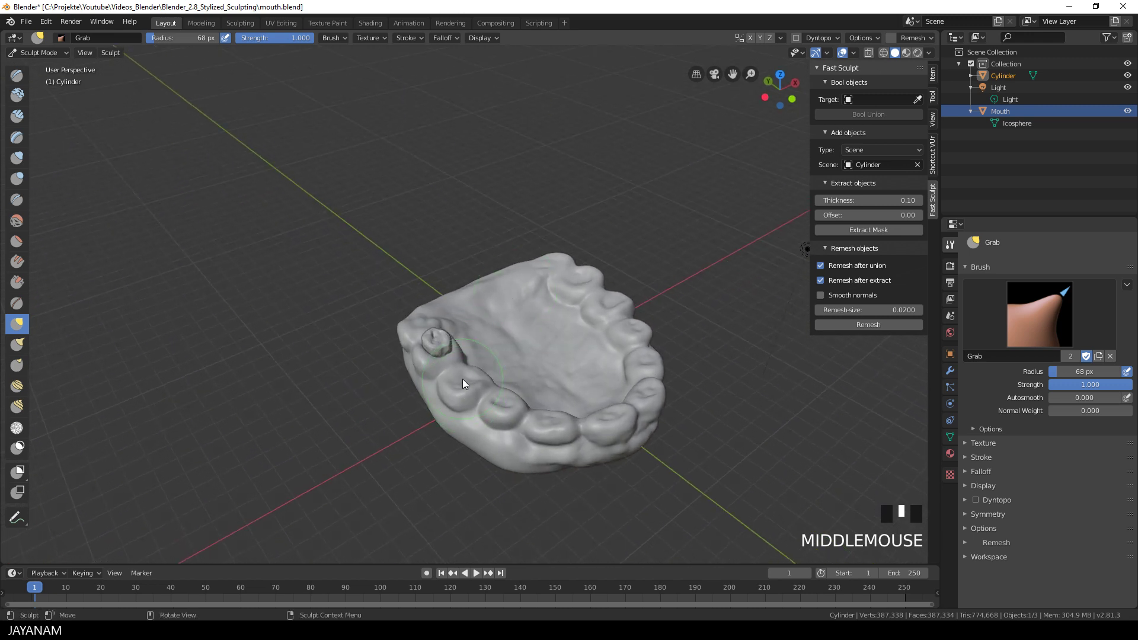
key("shift+a")
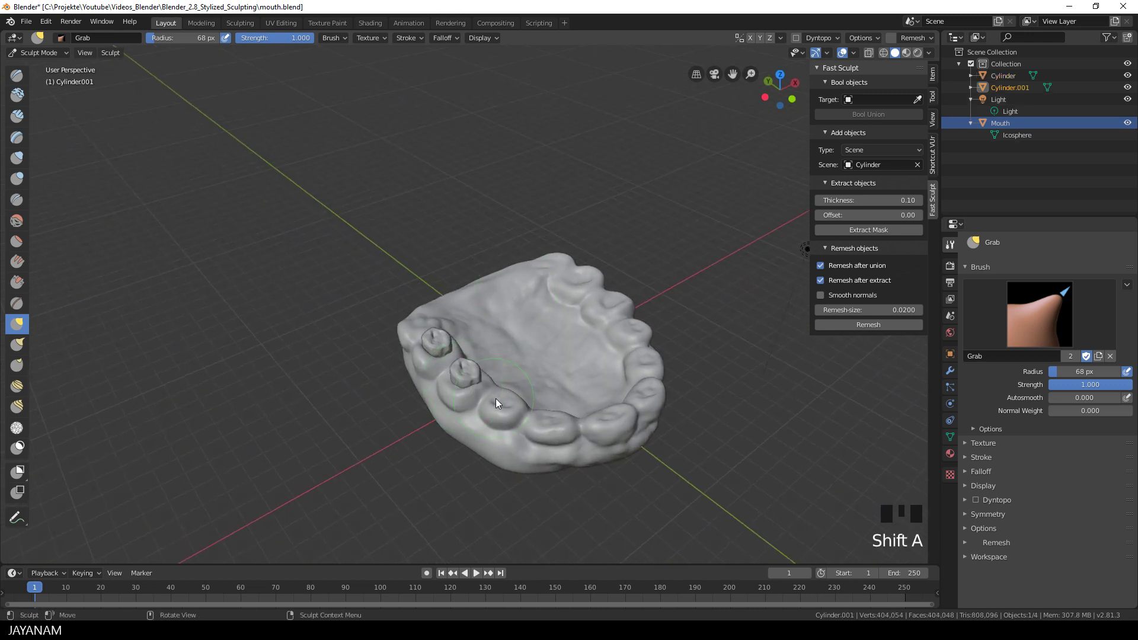
key("shift+a")
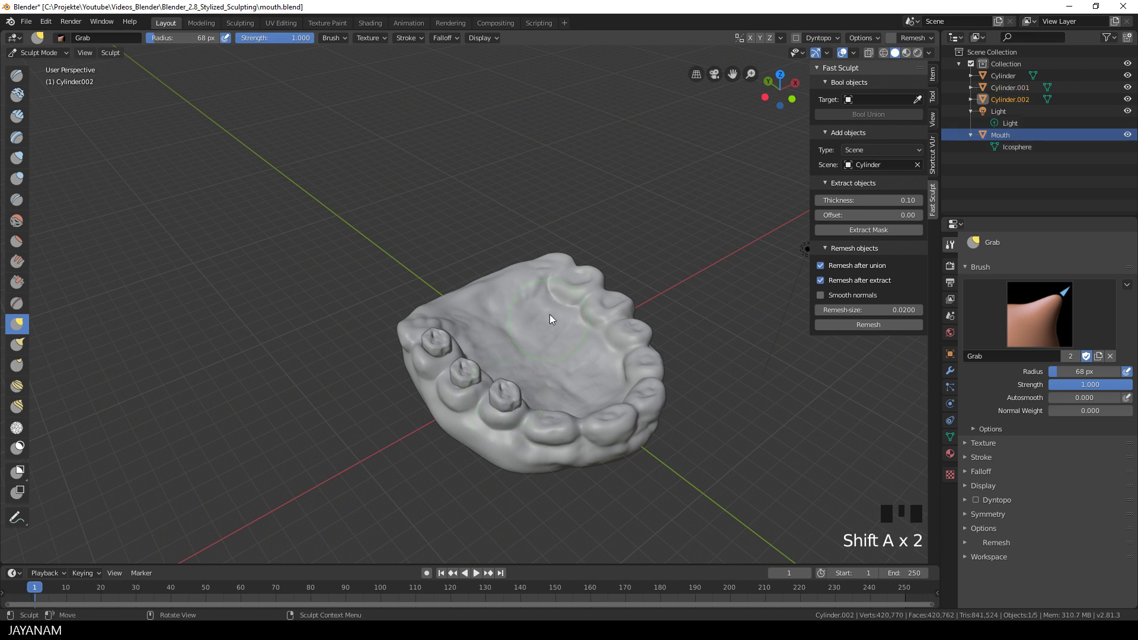
Add copies of the sculpted tooth on the three rear sockets of the opposite side of the mouth.
key("shift+a")
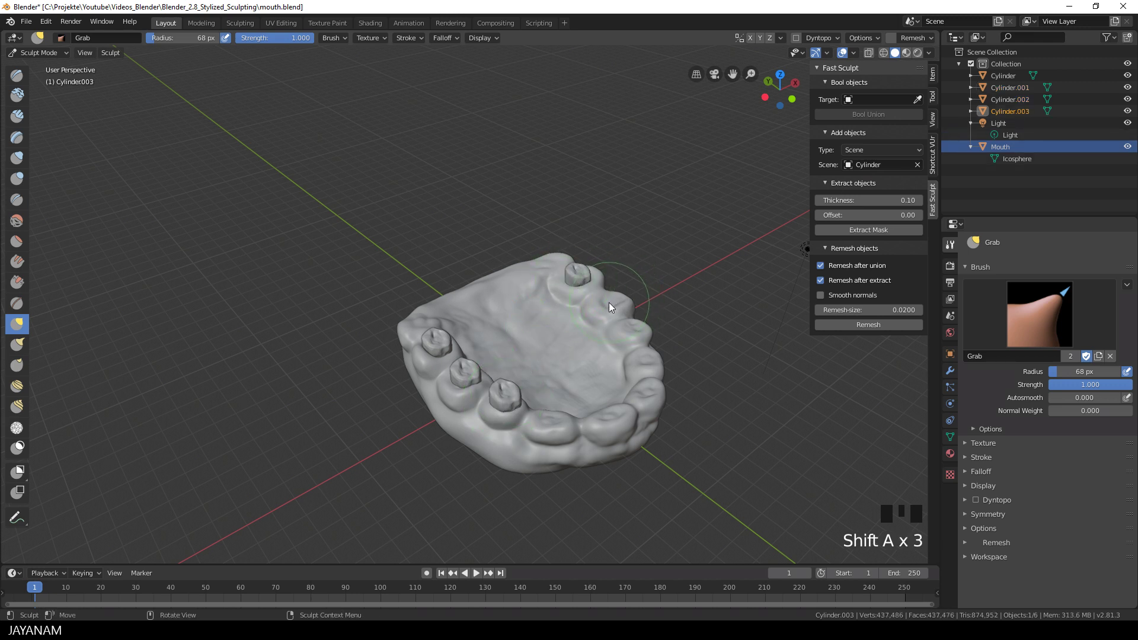
key("shift+a")
key("shift+a")
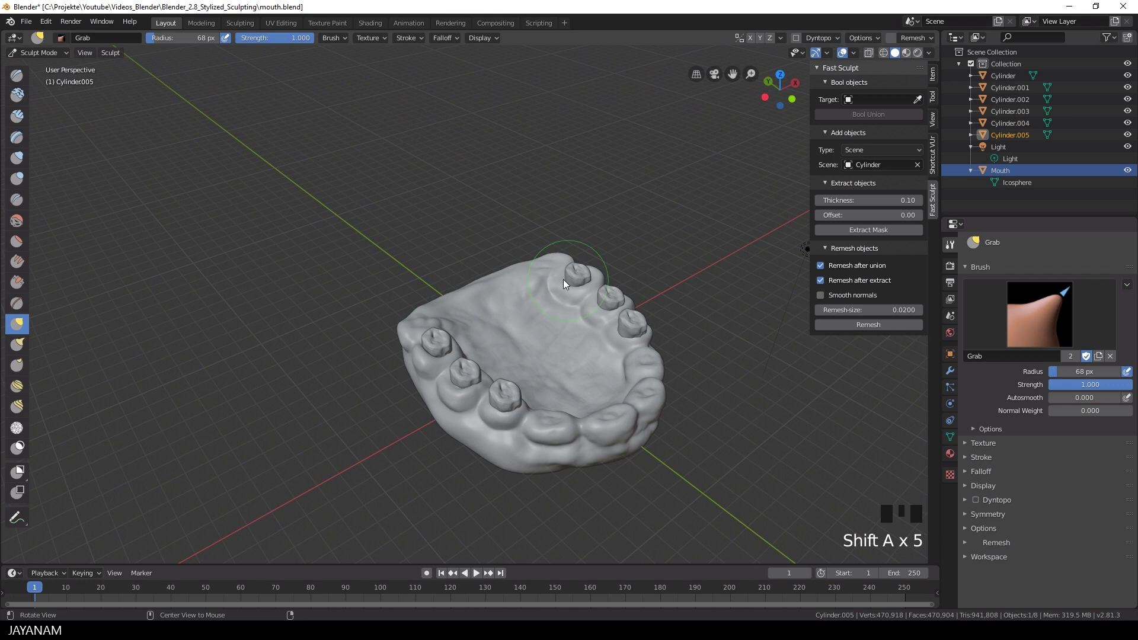
In Object Mode, shrink the last added tooth copy and fit it into its socket with the Transform tool.
middle_click_drag(563, 279, 428, 288)
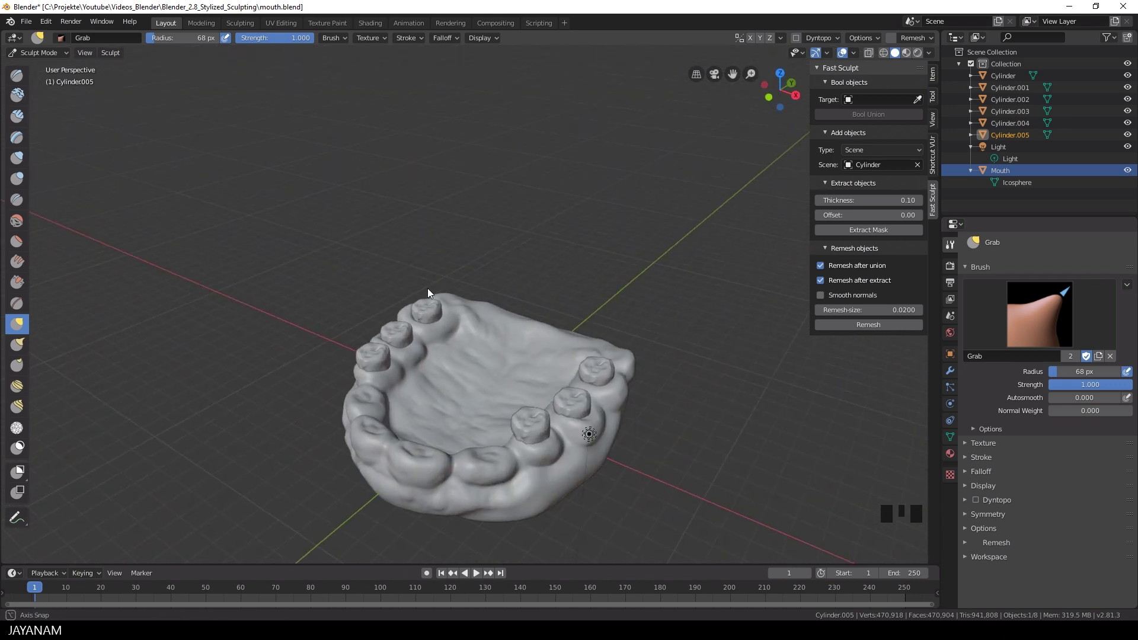
middle_click_drag(617, 278, 610, 302, "ctrl")
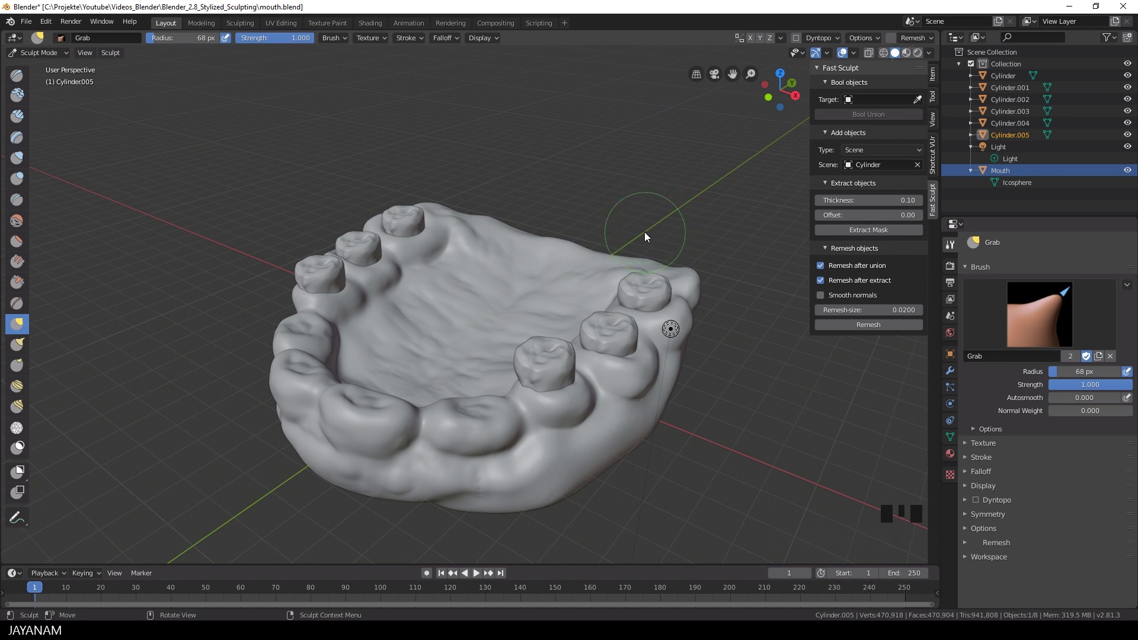
key("ctrl+Tab")
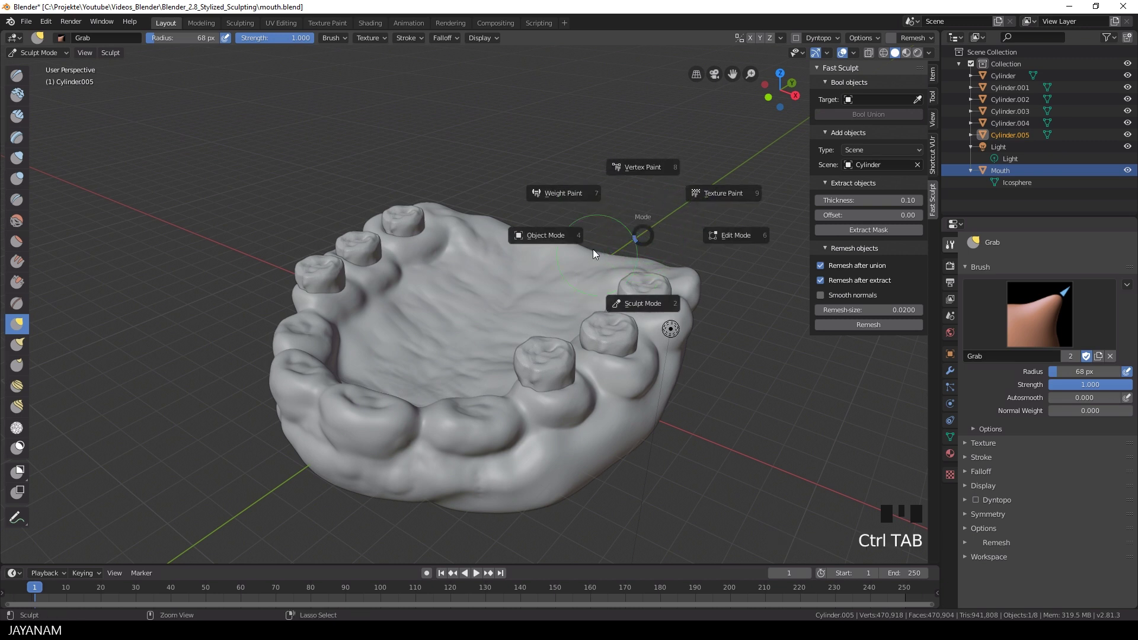
left_click(547, 232)
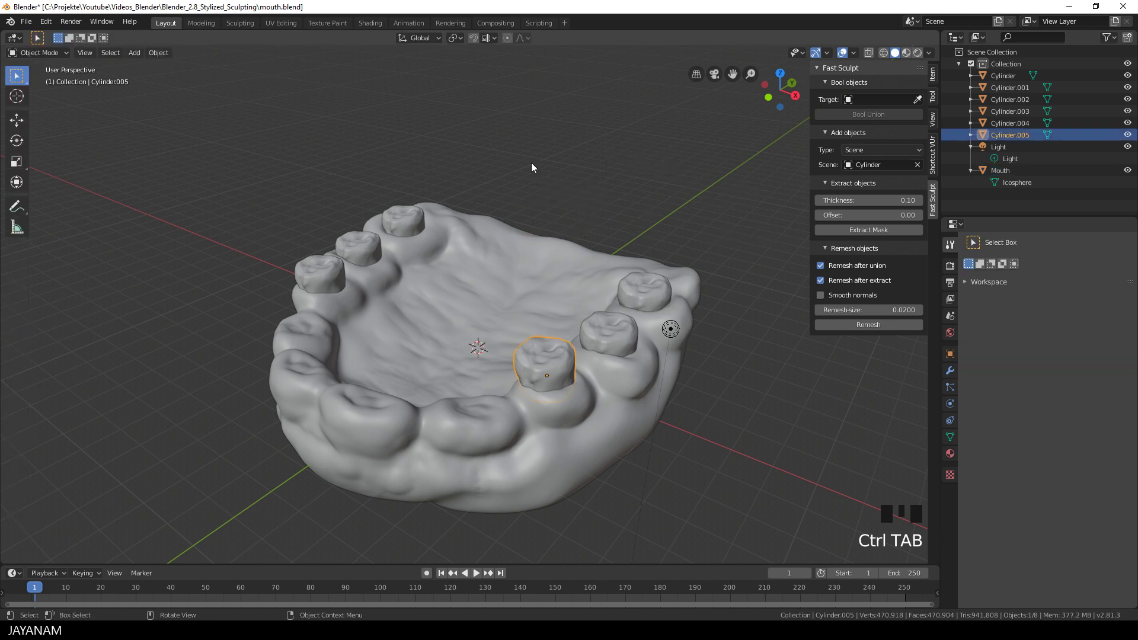
left_click(16, 184)
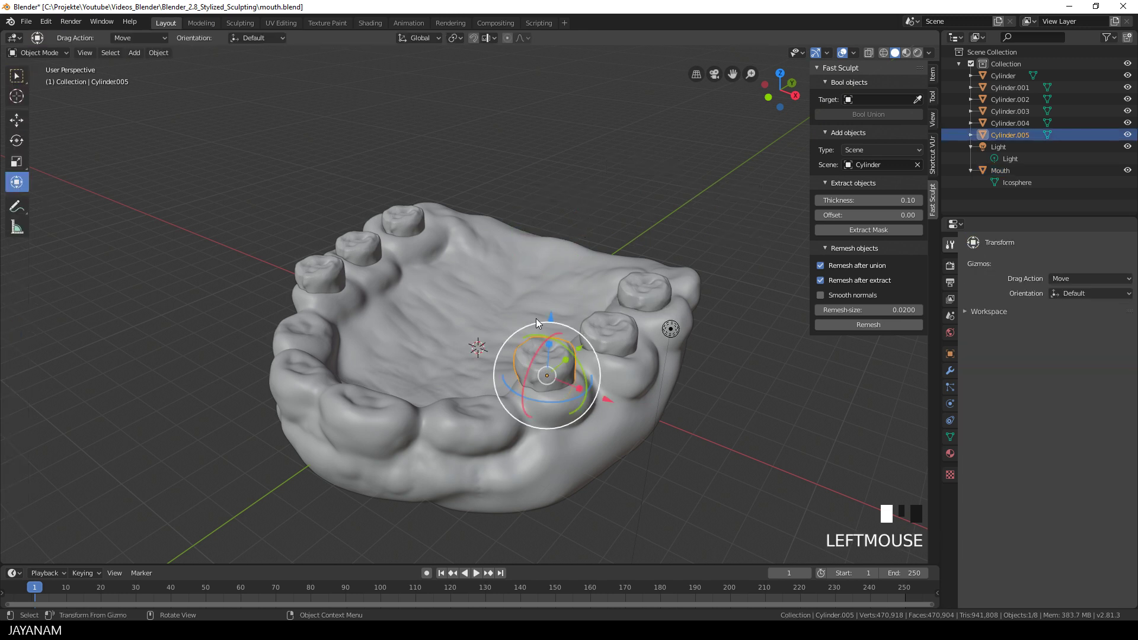
left_click_drag(536, 318, 553, 349)
left_click_drag(573, 355, 583, 391)
left_click_drag(555, 321, 555, 325)
Shrink and reposition the front tooth copy on the other side, then select the middle copy beside it.
left_click(337, 297)
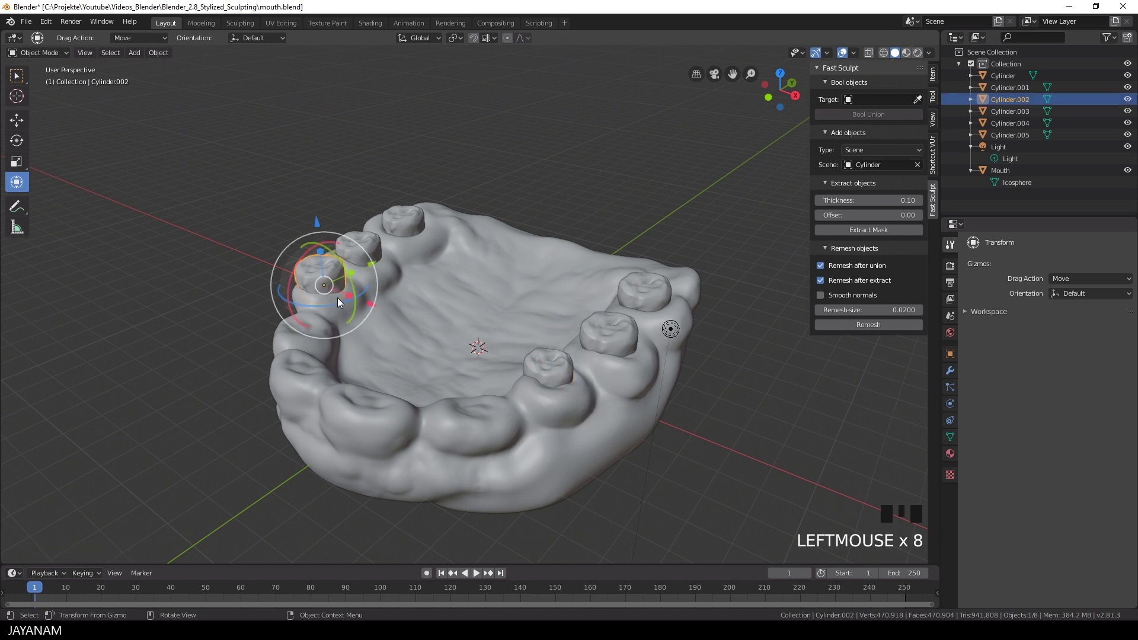
left_click_drag(336, 297, 375, 266)
left_click(369, 245)
left_click(369, 245)
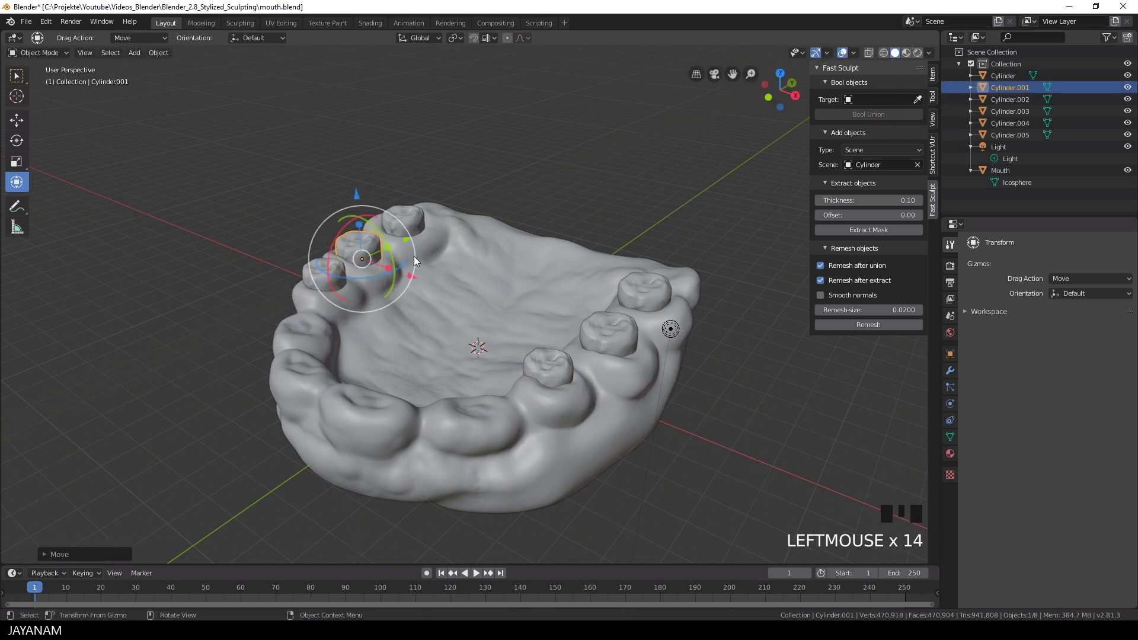
Move the middle tooth copy of the last filled row into its socket and check the fit on the opposite side.
left_click(635, 326)
left_click_drag(669, 366, 671, 366)
middle_click_drag(362, 238, 427, 344)
middle_click_drag(427, 344, 304, 336)
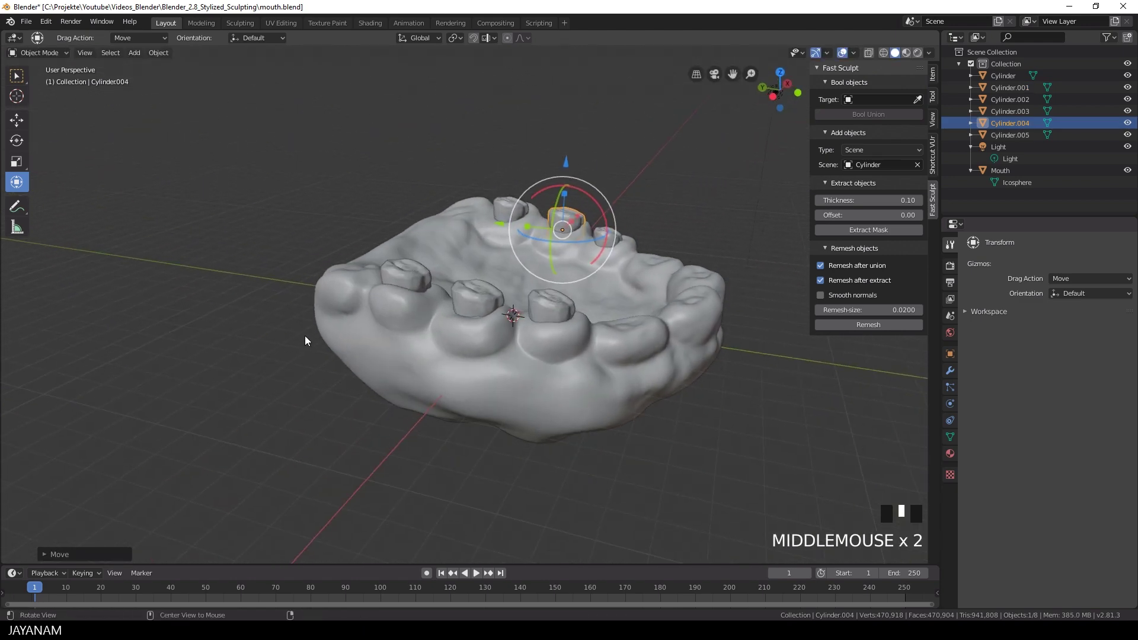
left_click(473, 318)
left_click(486, 379)
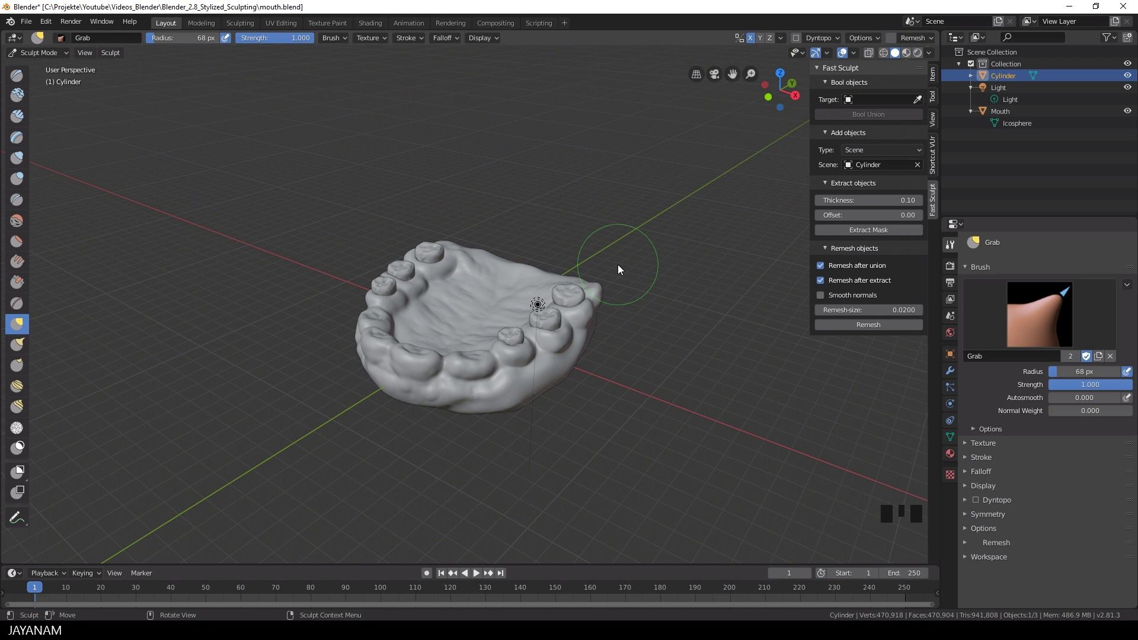
Set the Fast Sculpt add type to Torus and add three tori in the empty space behind the mouth.
left_click(881, 150)
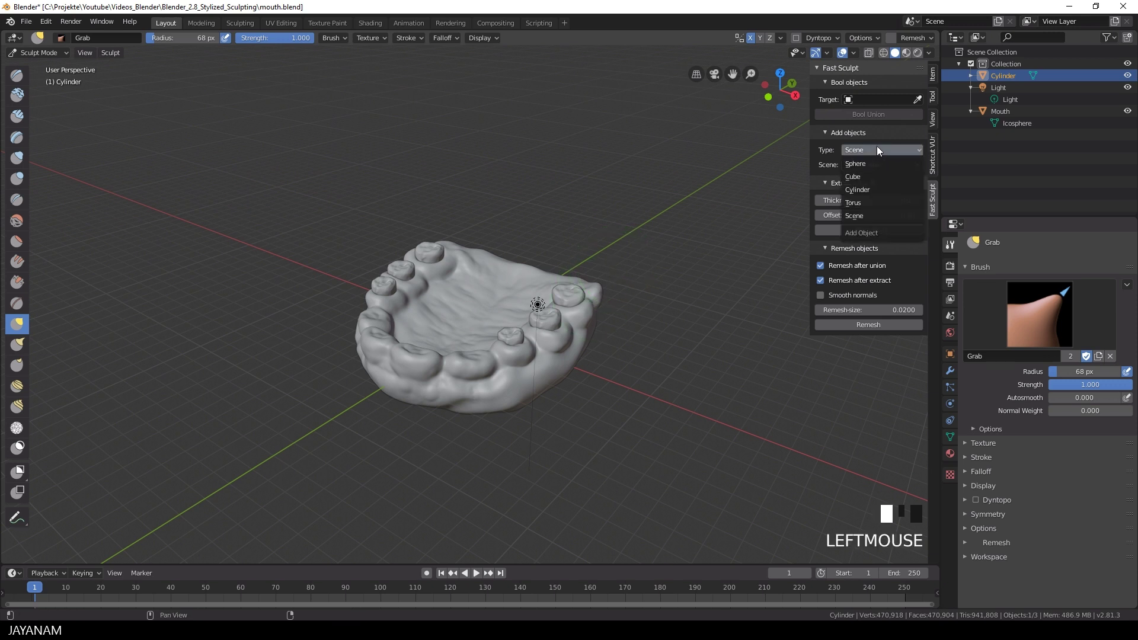
left_click(854, 202)
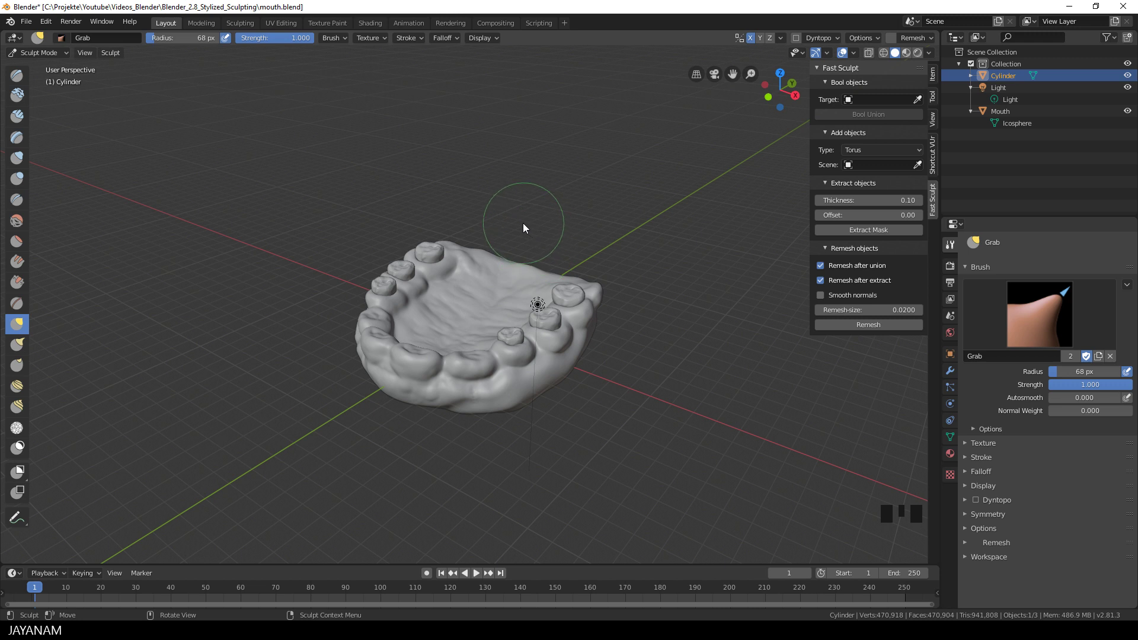
key("shift+a")
key("shift+a")
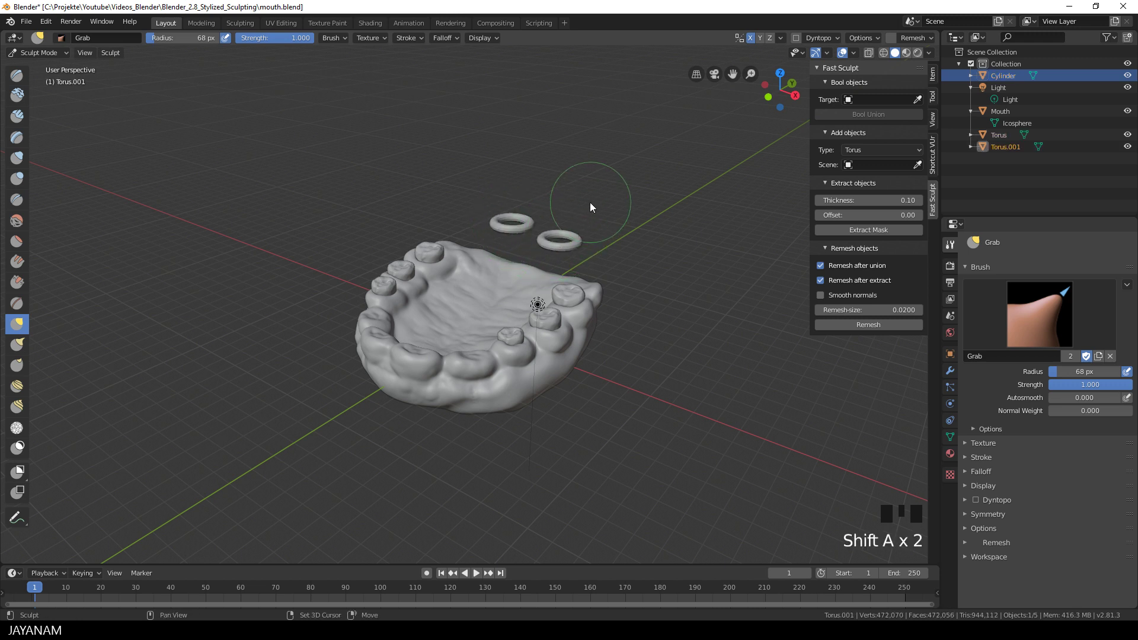
key("shift+a")
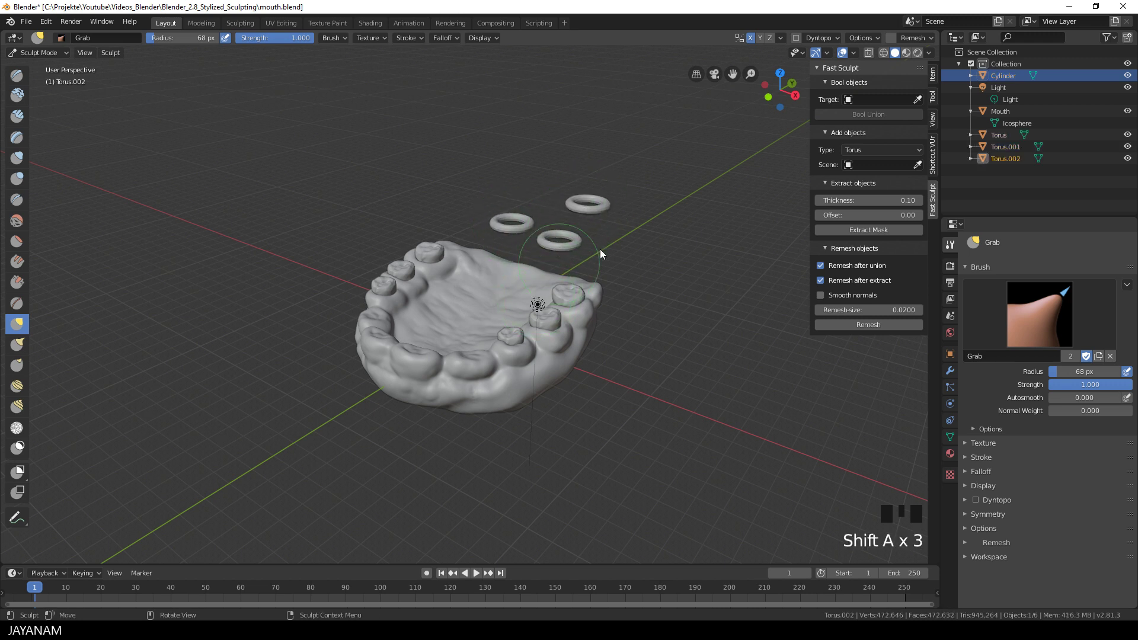
Set the Fast Sculpt add type to Sphere and add six spheres onto the inner surface of the mouth.
left_click(887, 149)
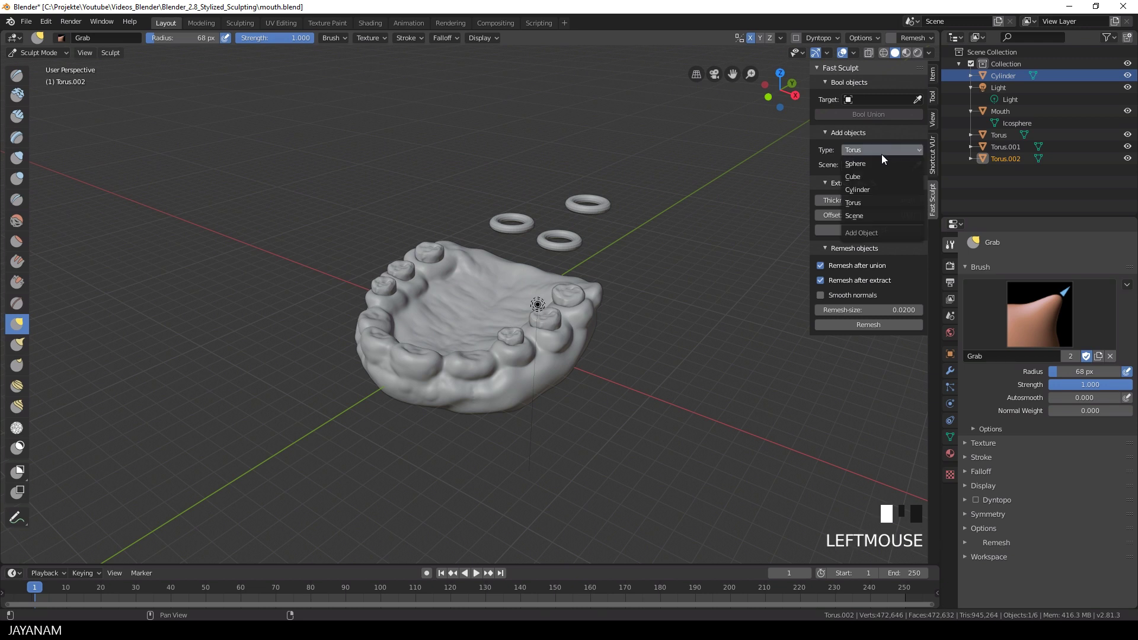
left_click(872, 162)
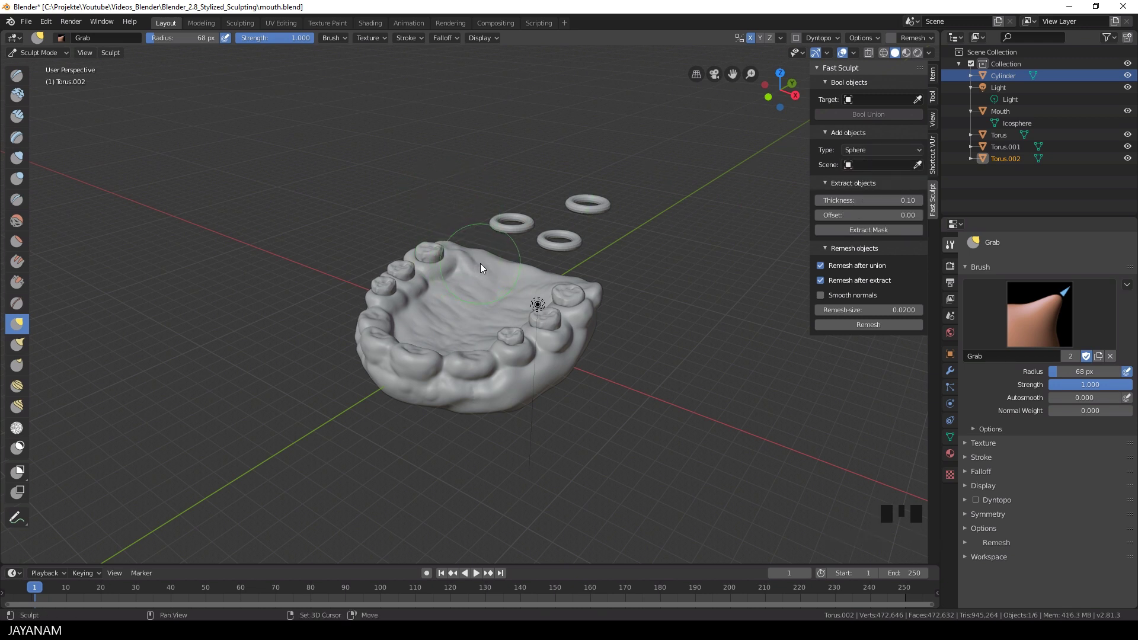
key("shift+a")
key("shift+a")
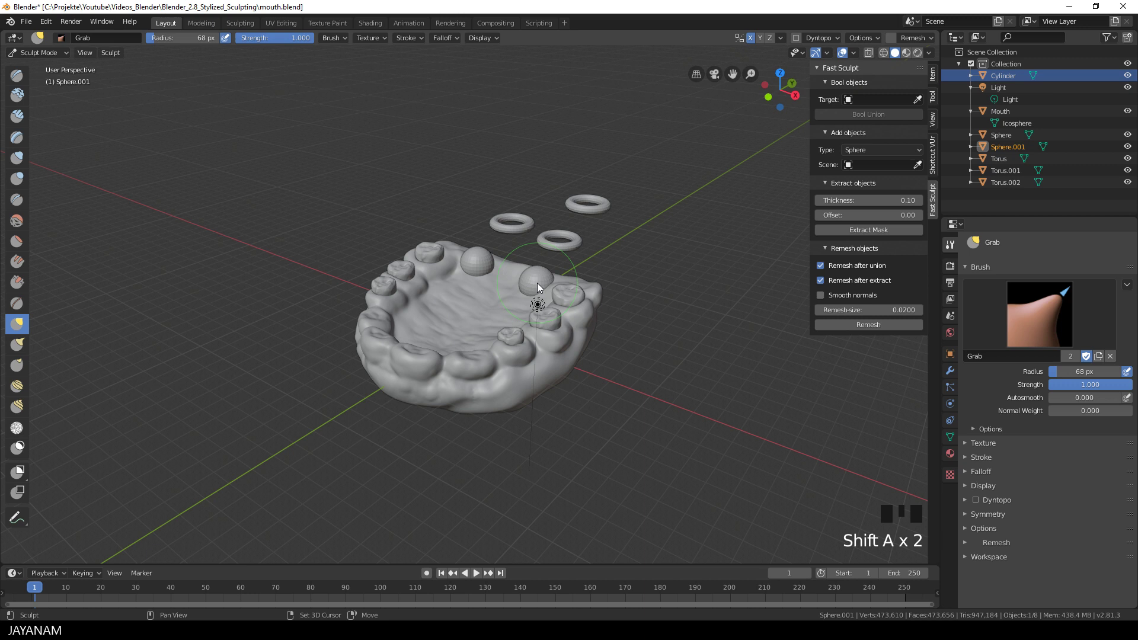
key("shift+a")
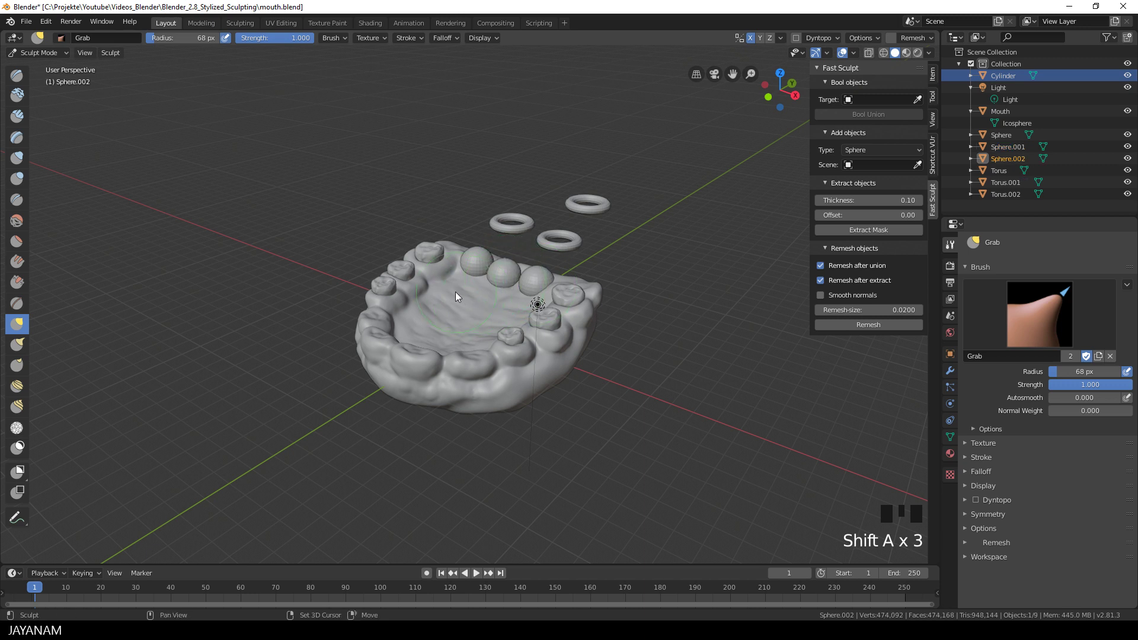
key("shift+a")
key("shift+a")
key("shift+a")
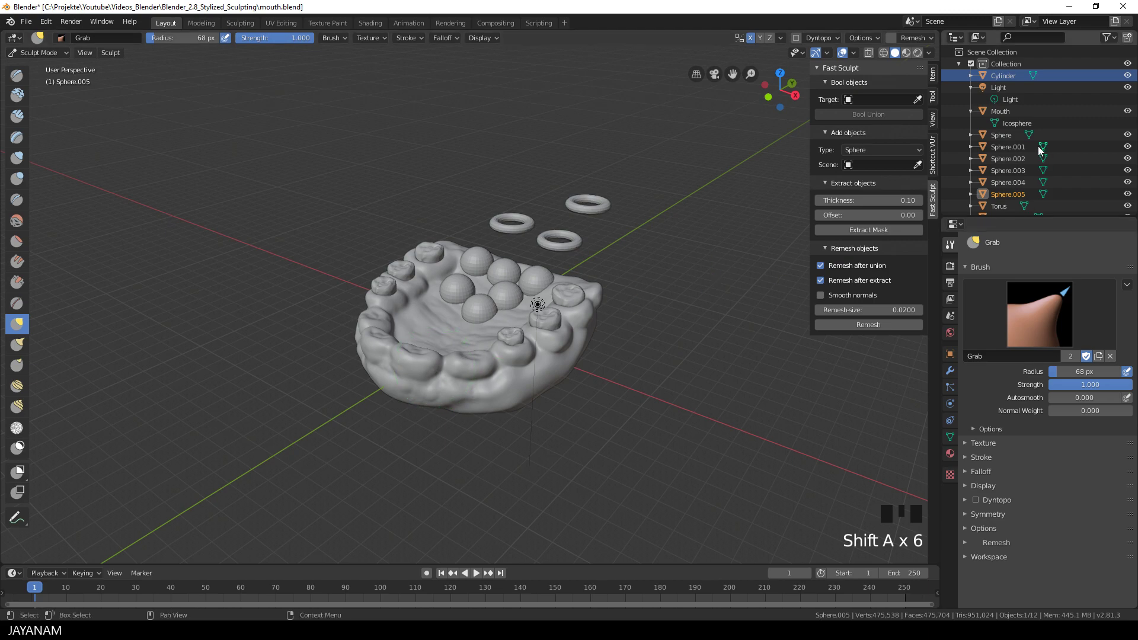
left_click(1002, 135)
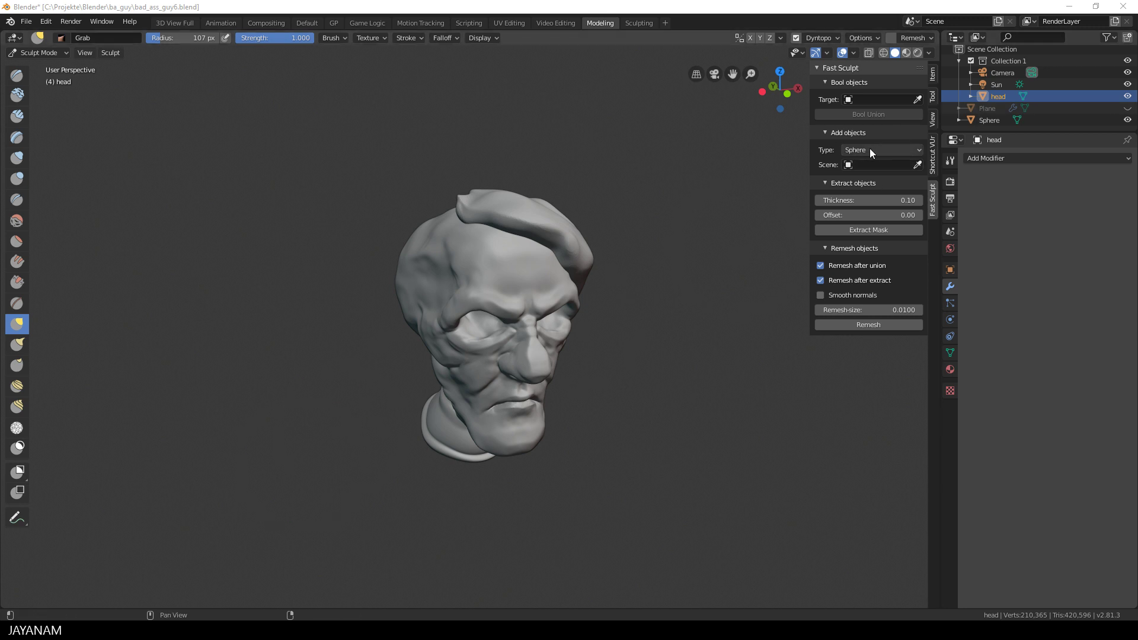
Add a sphere on the bare side of the head and enlarge it in Edit Mode to cover the temple.
left_click(870, 150)
left_click(870, 150)
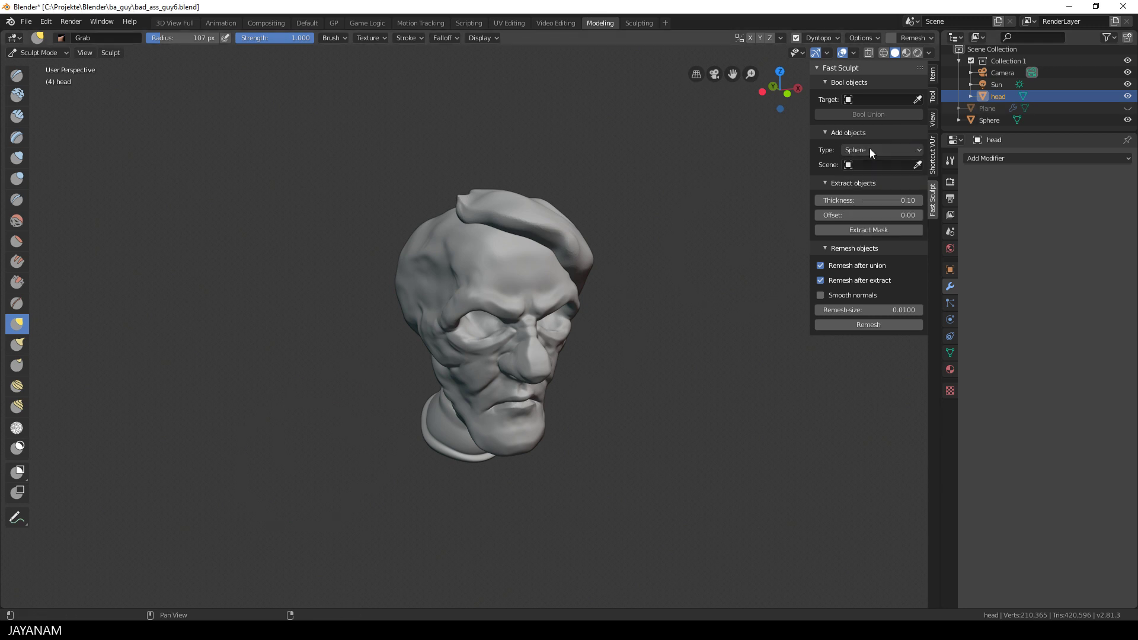
left_click(445, 270, "ctrl+shift")
key("Tab")
key("s")
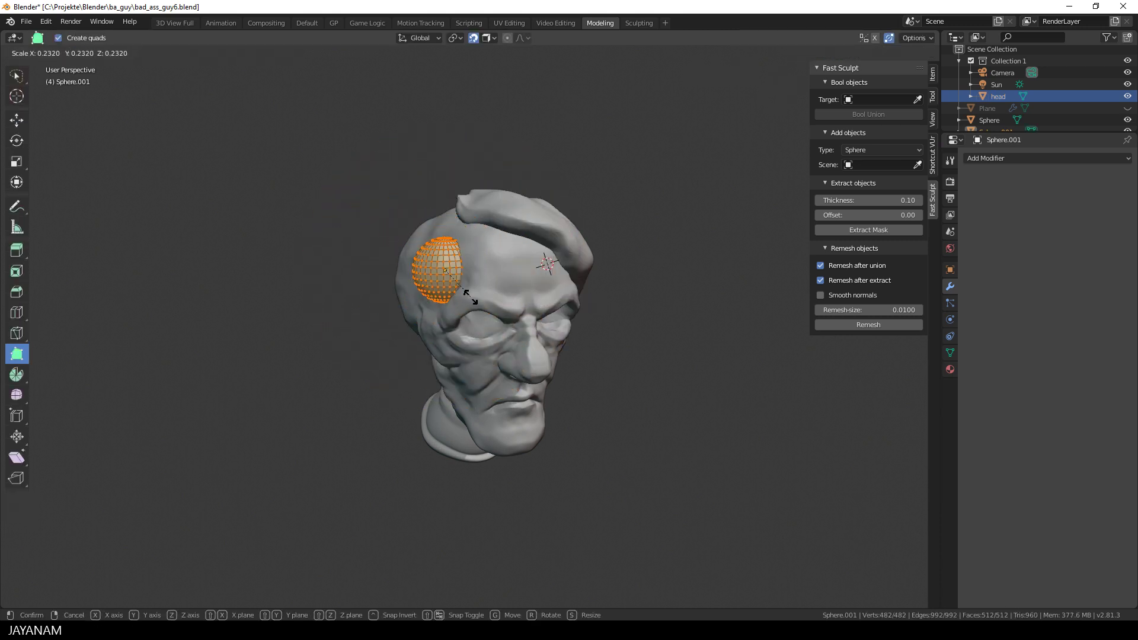
left_click(488, 299)
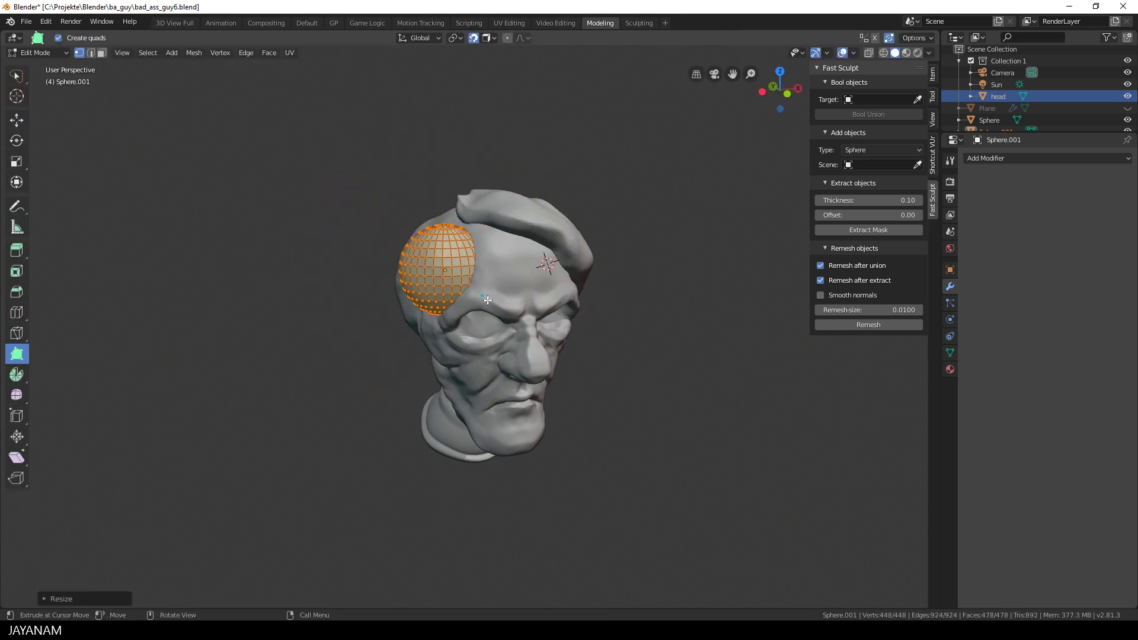
key("Tab")
Remesh the sphere at size 0.0100 and pull it into a hair lock with the Grab brush at 107 px radius.
left_click(840, 323)
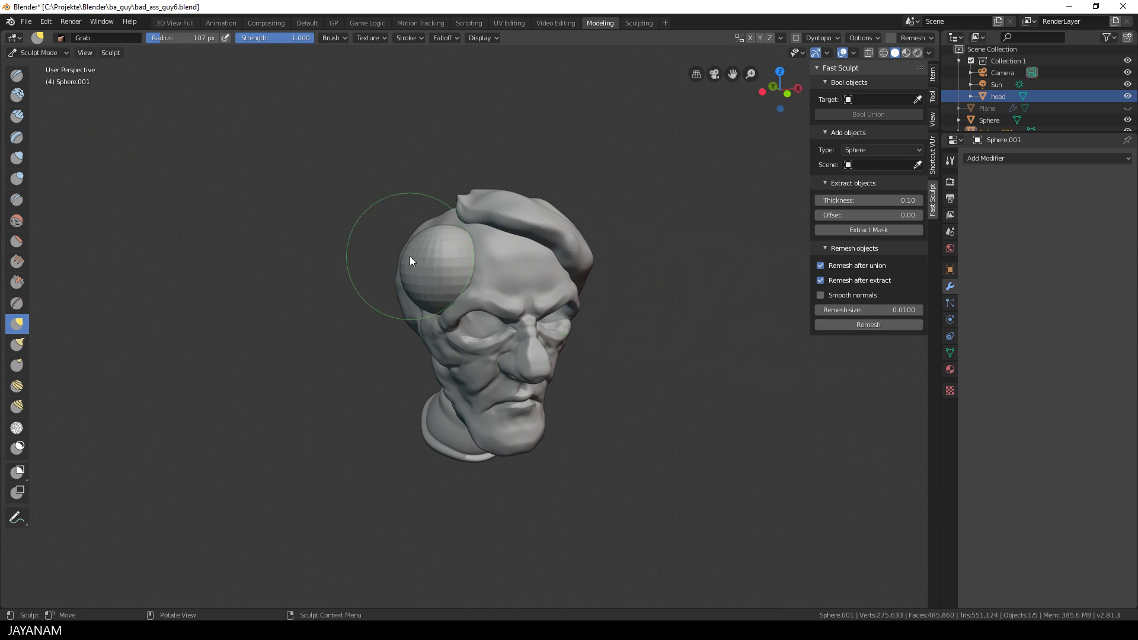
middle_click_drag(437, 309, 460, 283)
left_click_drag(465, 233, 433, 262)
mouse_move(454, 290)
middle_mouse_down()
mouse_move(403, 279)
mouse_move(411, 250)
middle_mouse_up()
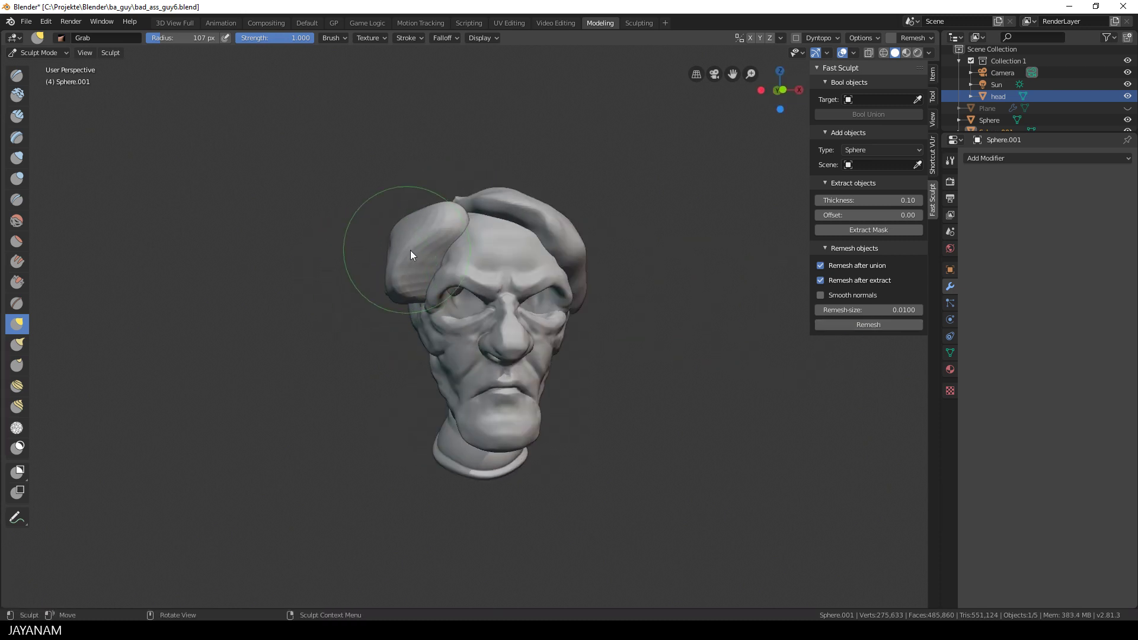
Flatten the surfaces of the new hair lock with the Scrape/Peaks brush at 60 px radius and 0.500 strength.
left_click(17, 282)
scroll(421, 198, "up", 2)
middle_click_drag(416, 195, 440, 196)
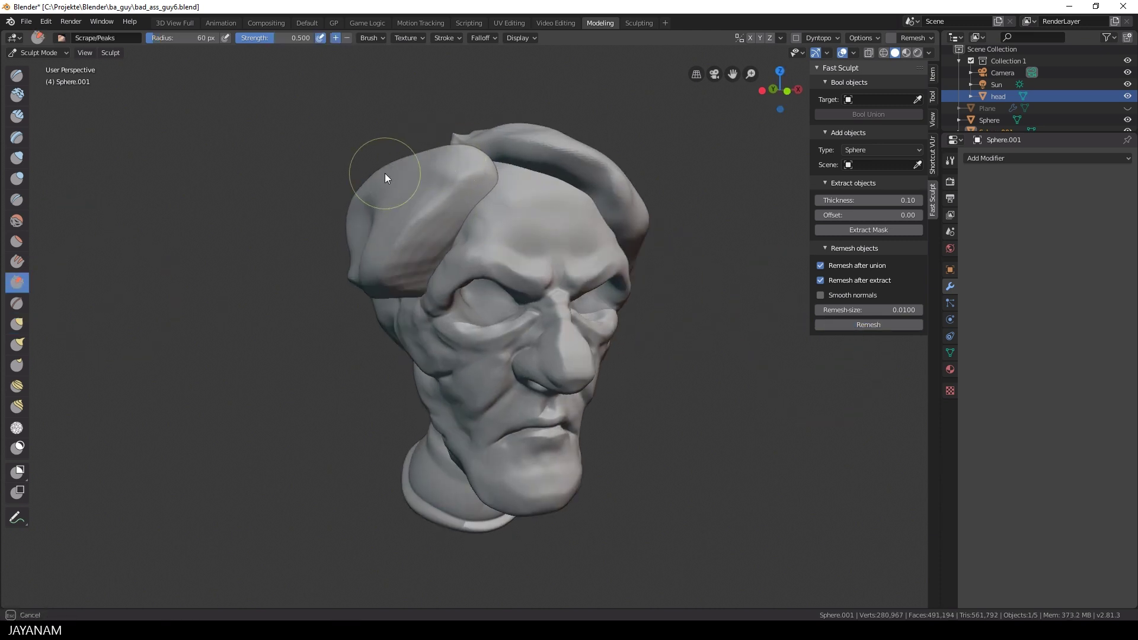
middle_click_drag(422, 271, 434, 272)
left_click_drag(371, 273, 368, 234)
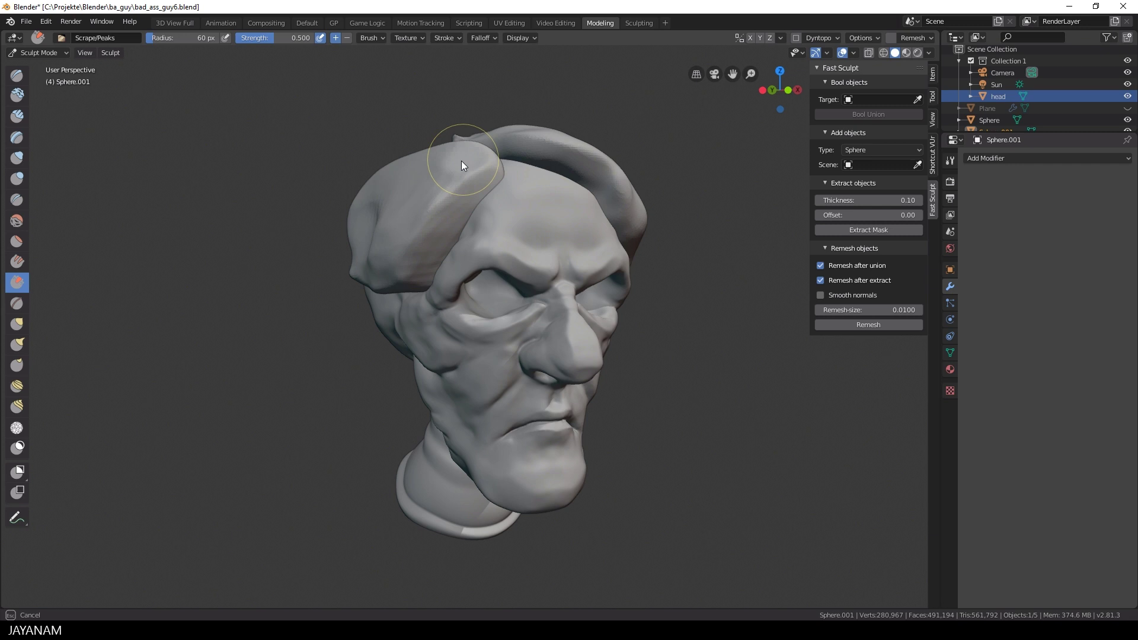
middle_click_drag(462, 161, 447, 184)
Refine the outline of the hair lock with the Grab brush at 60 px radius.
key("g")
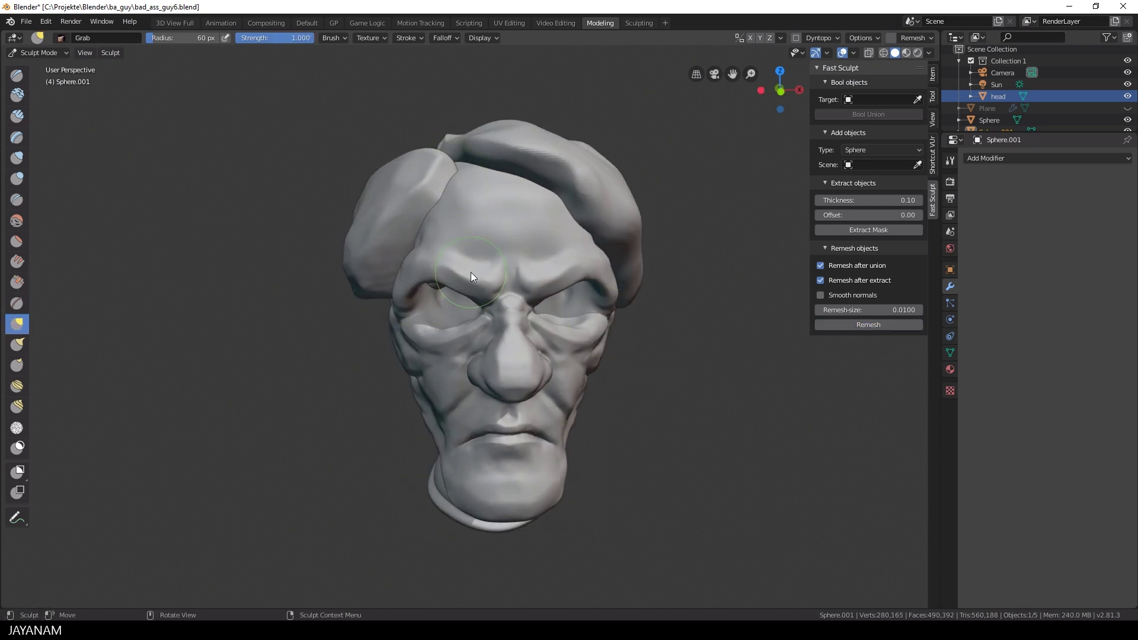
mouse_move(359, 243)
middle_mouse_down()
mouse_move(347, 233)
mouse_move(363, 236)
middle_mouse_up()
left_click_drag(424, 162, 428, 186)
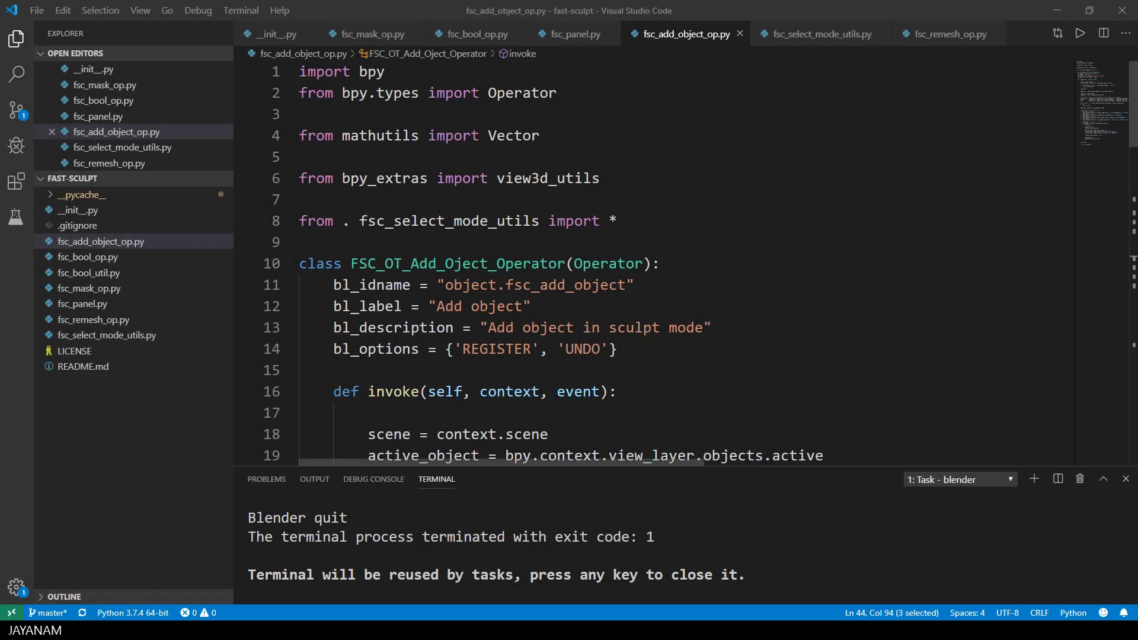
Examine the FSC_OT_Add_Oject_Operator class and the active_object check for Sculpt mode in its invoke method.
double_click(456, 263)
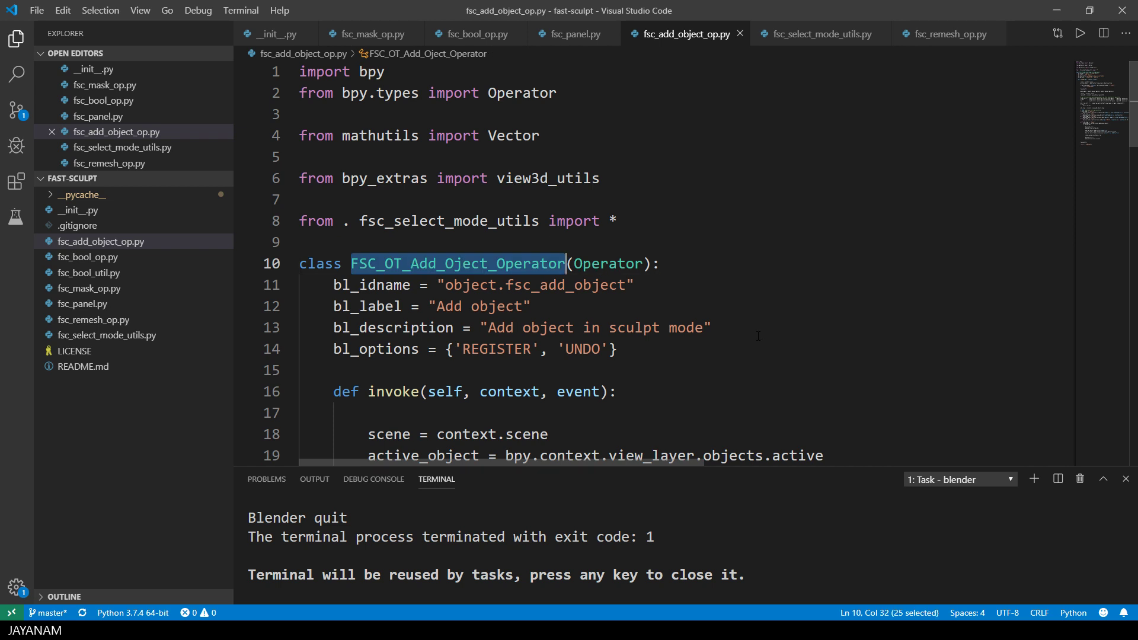
scroll(758, 336, "down", 4)
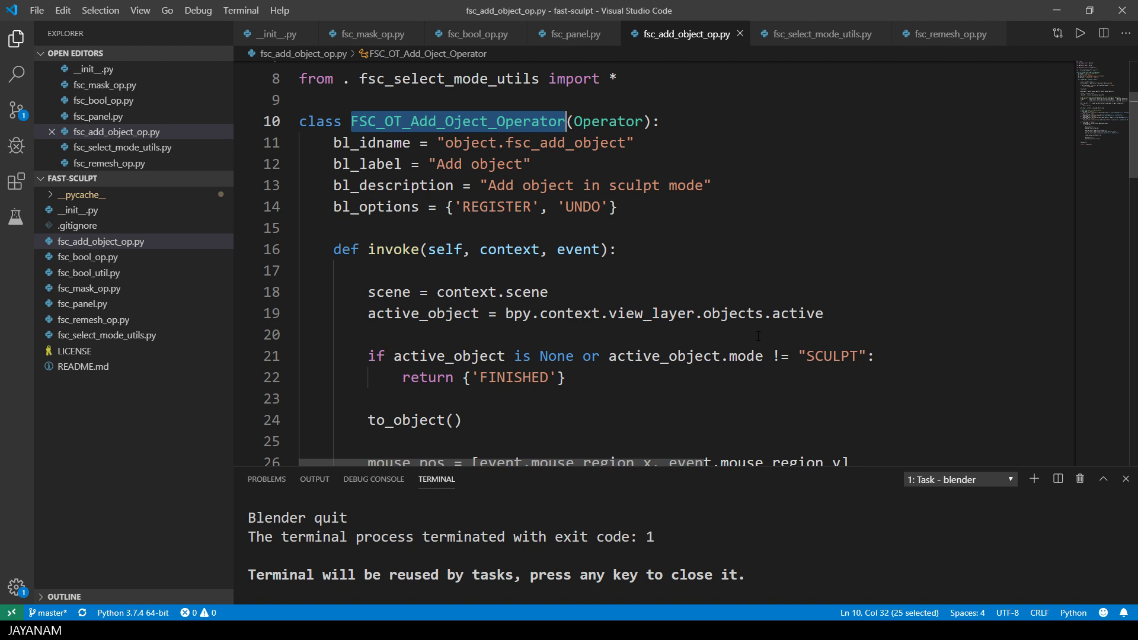
scroll(759, 336, "down", 2)
scroll(758, 336, "down", 2)
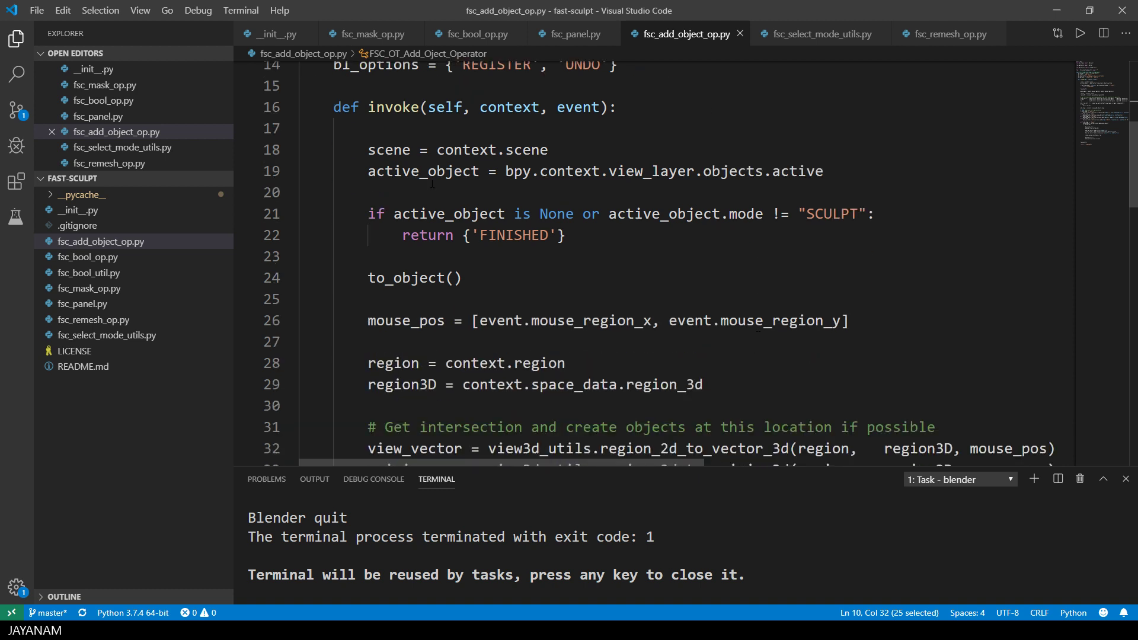
double_click(415, 172)
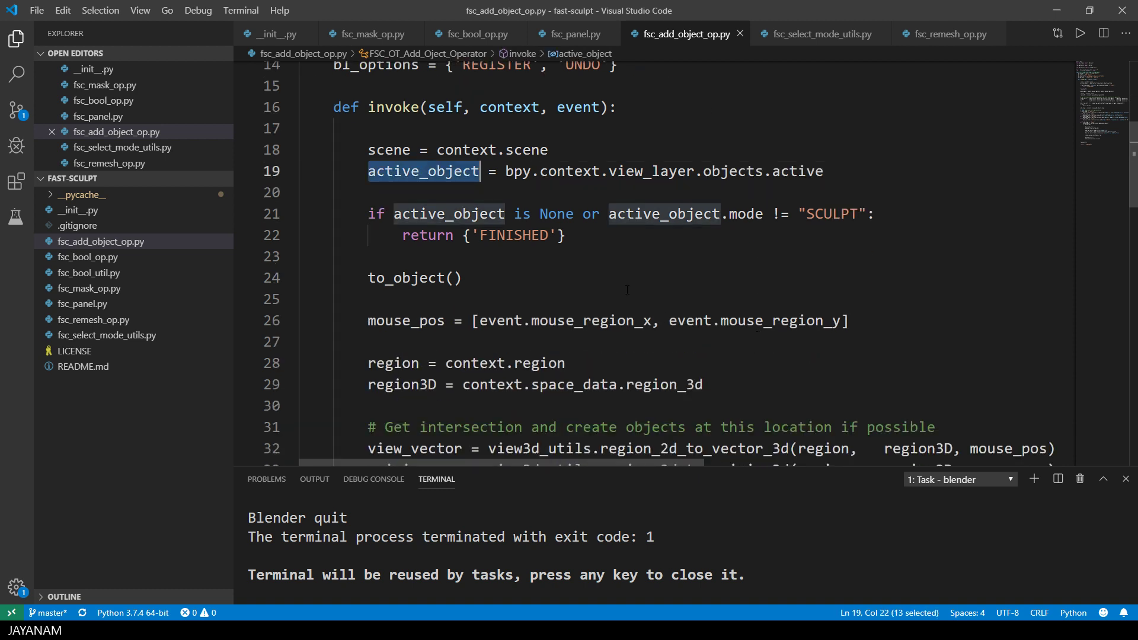
scroll(628, 289, "down", 1)
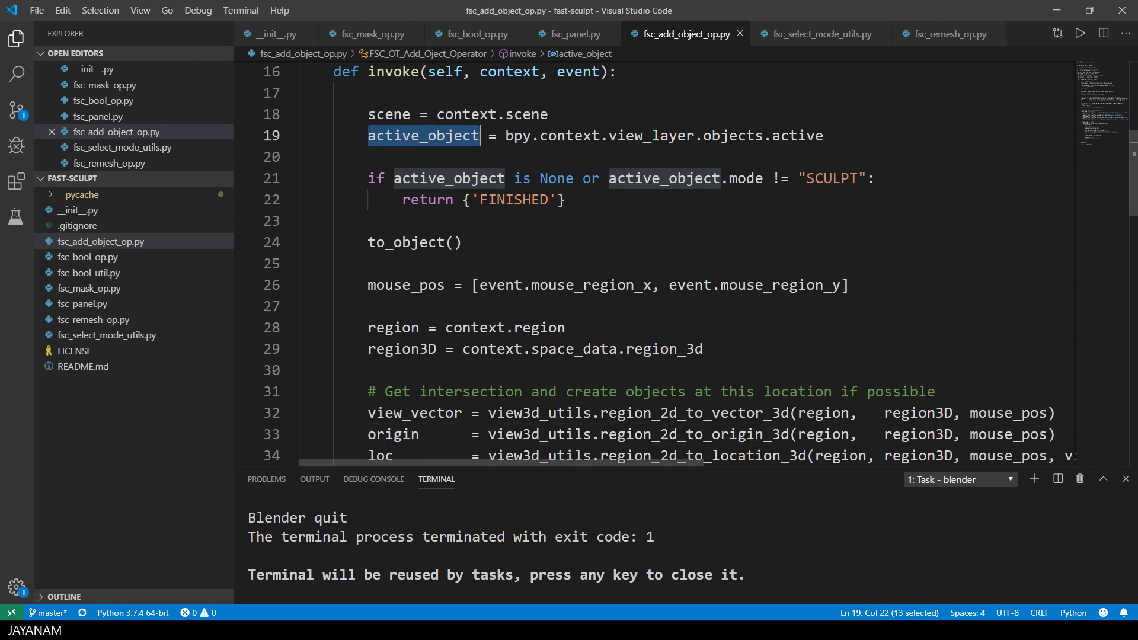
Look up the definition of to_object in fsc_select_mode_utils.py and return to its call in the operator.
double_click(407, 242)
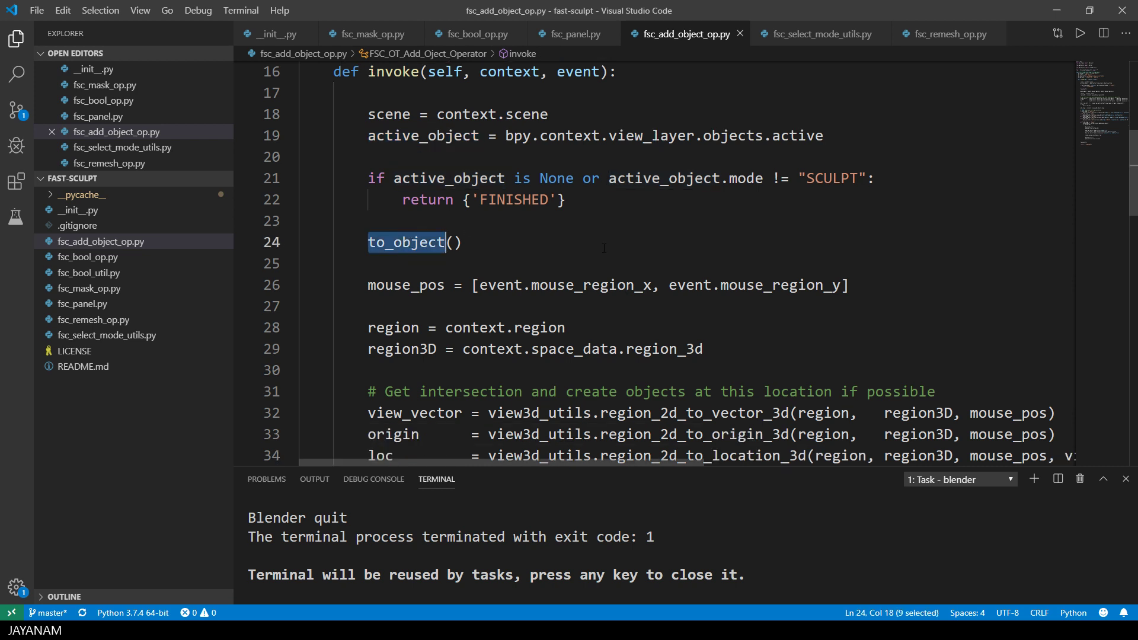
key("F12")
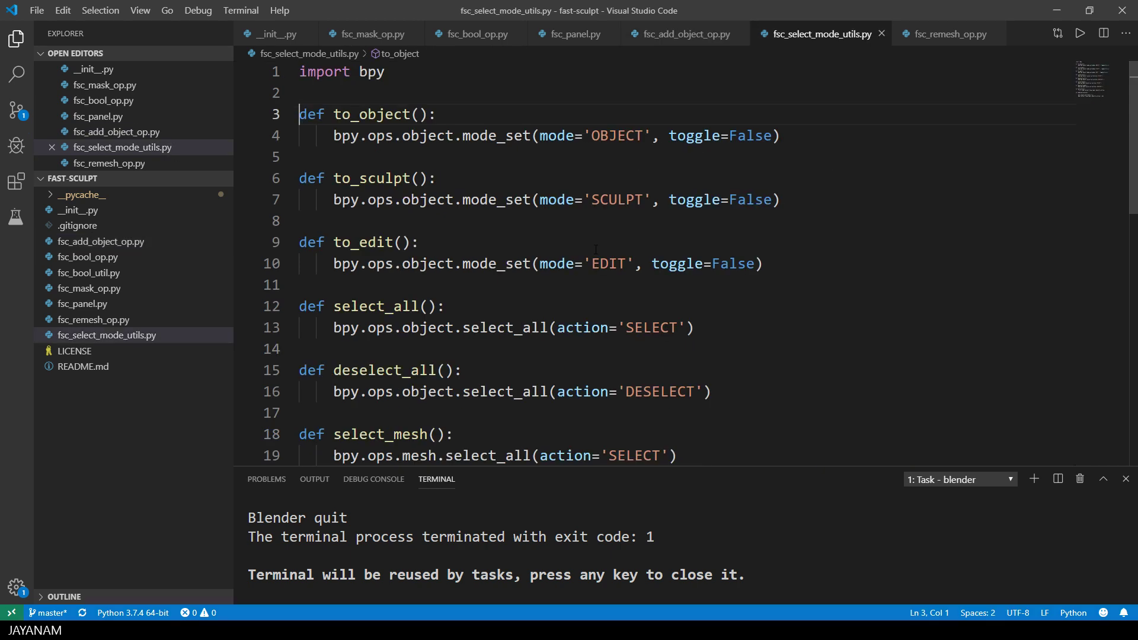
key("alt+Left")
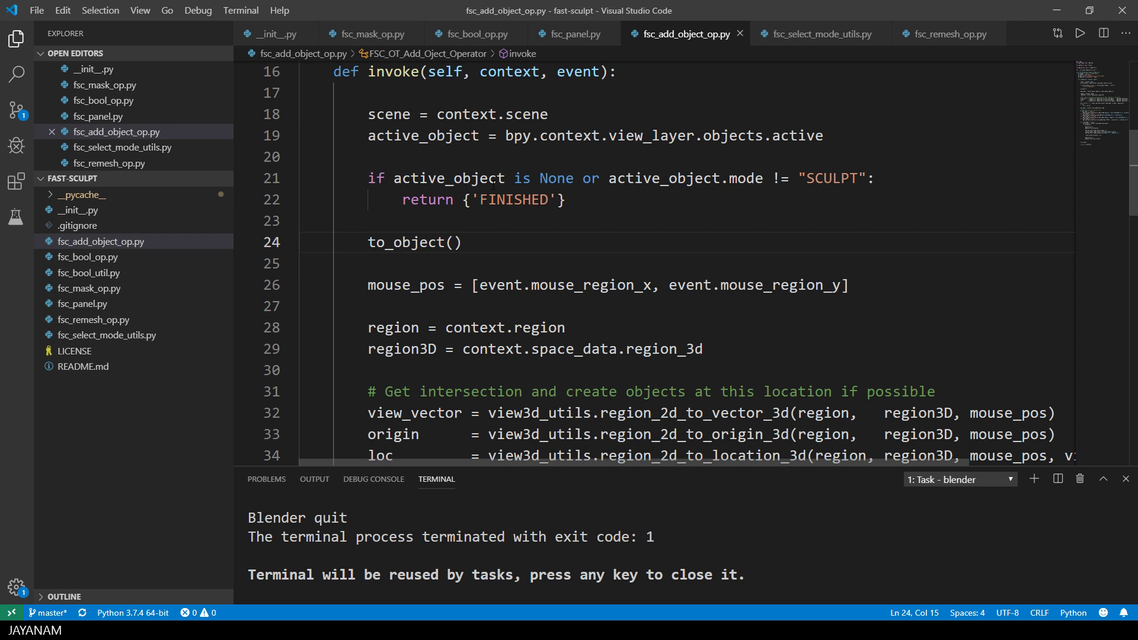
Examine the mouse_pos, region and region3D assignments in the invoke method.
scroll(494, 185, "down", 1)
double_click(407, 249)
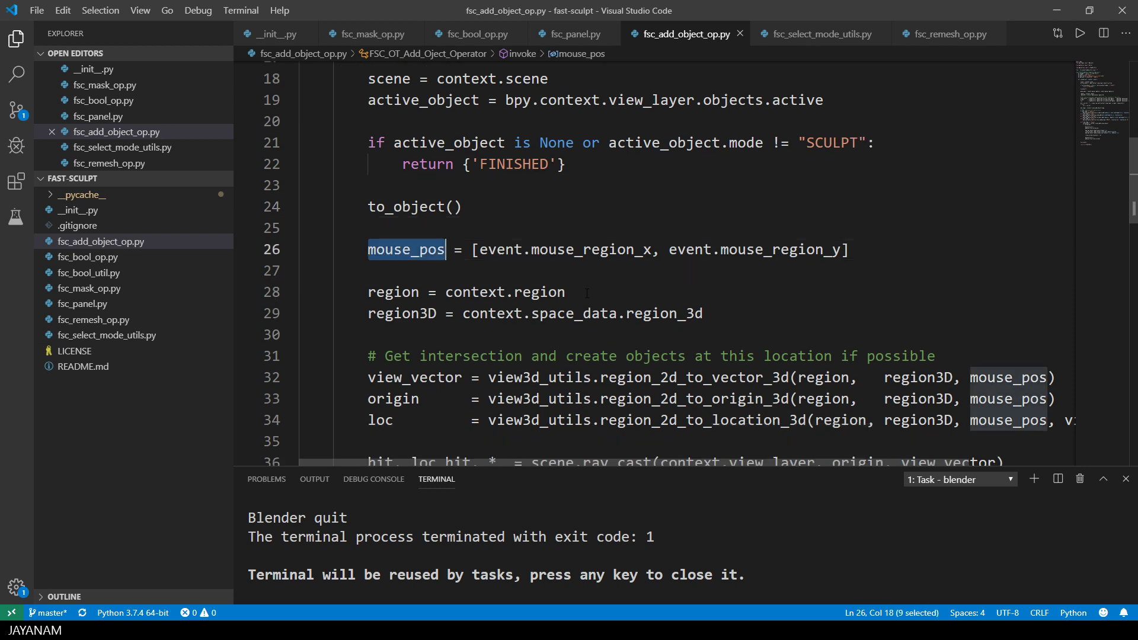
scroll(665, 282, "down", 1)
double_click(392, 256)
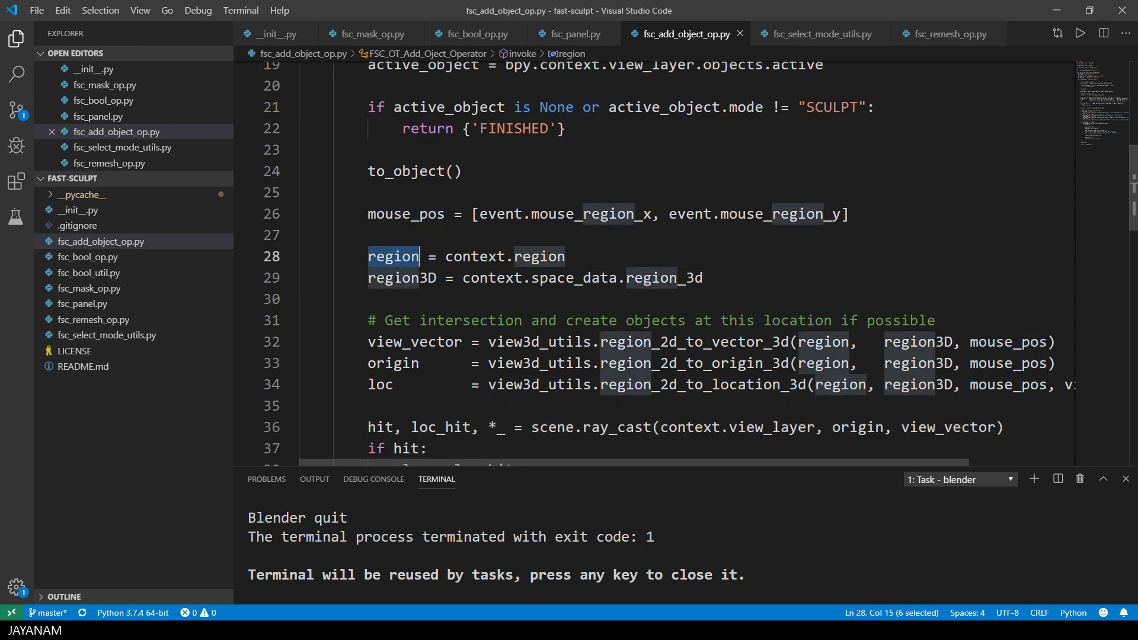
double_click(402, 278)
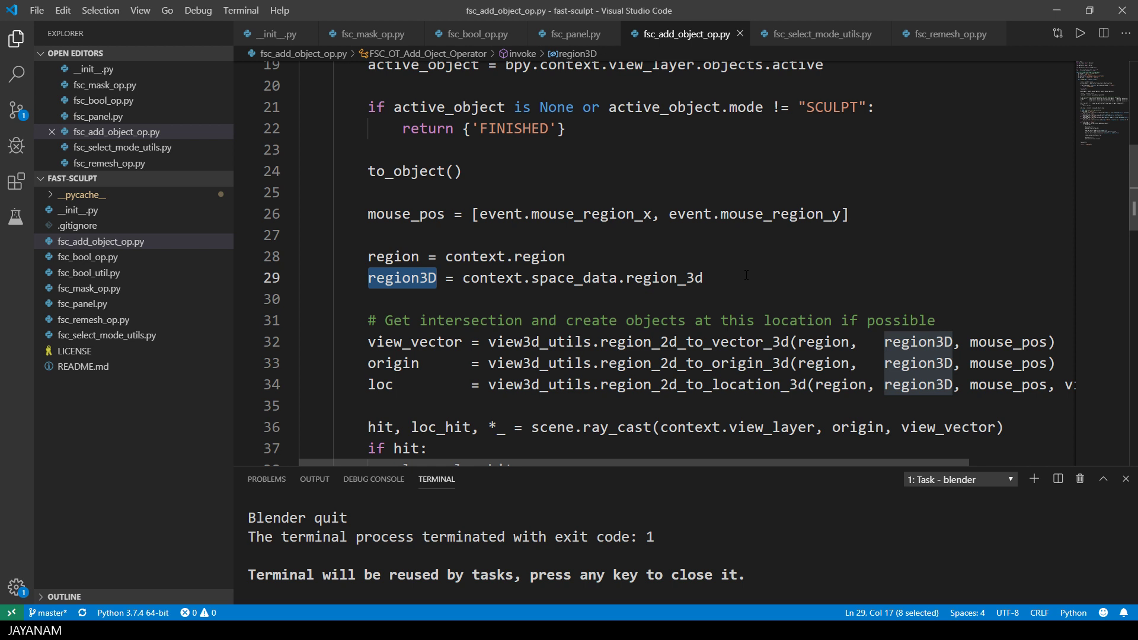
Examine the view_vector, origin and loc variables computed with the view3d_utils functions.
scroll(746, 275, "down", 1)
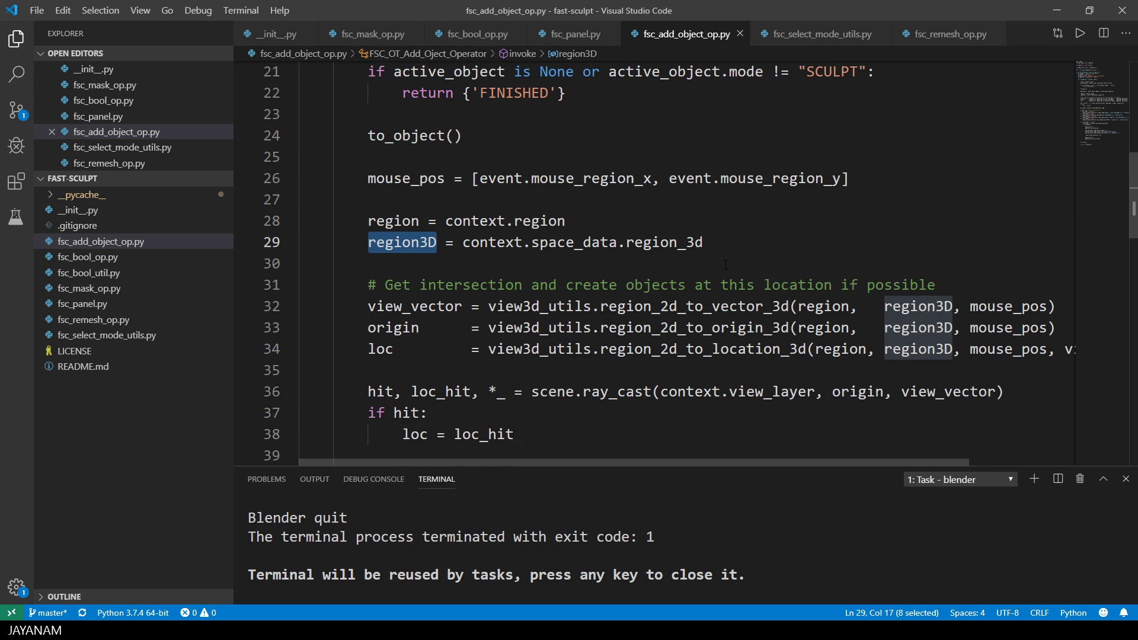
scroll(421, 316, "down", 1)
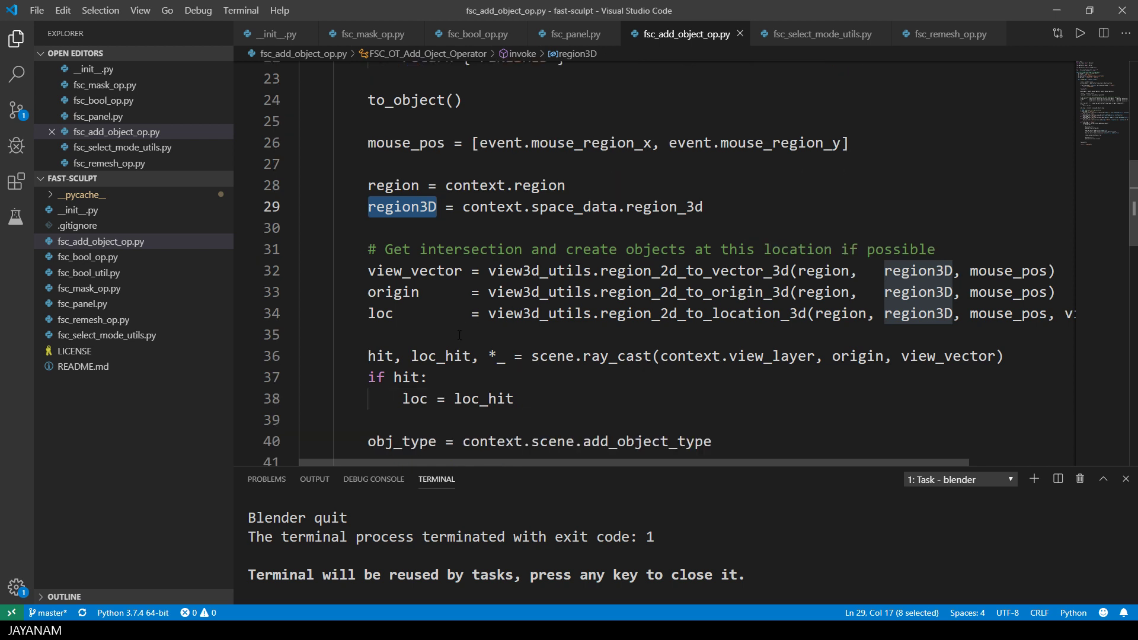
double_click(415, 271)
double_click(393, 293)
double_click(380, 313)
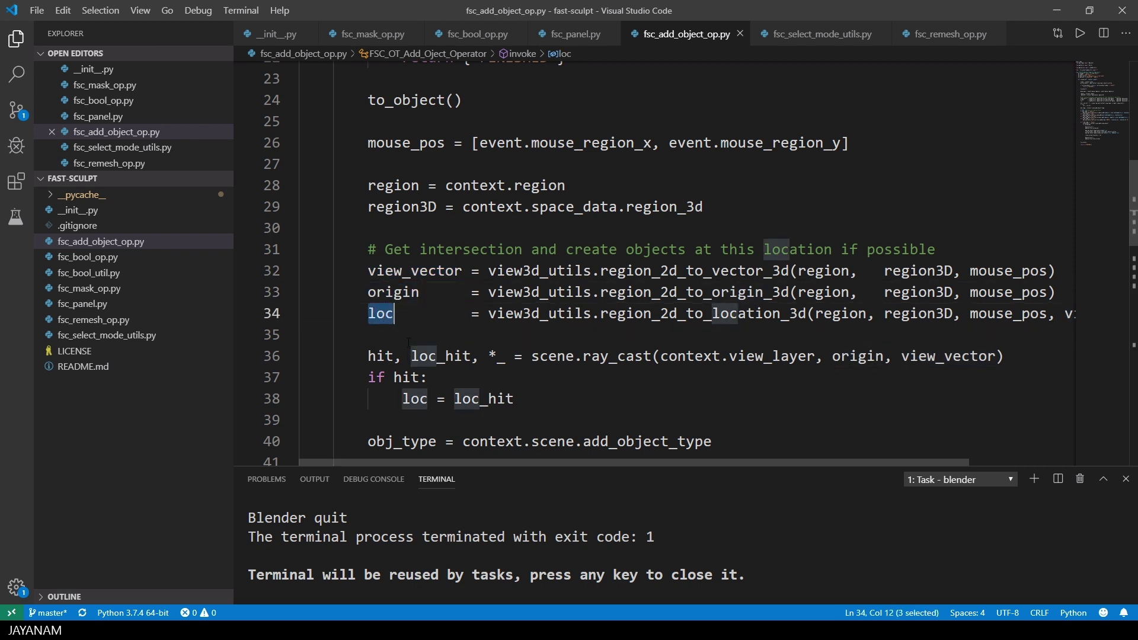
Examine the scene.ray_cast call, its view_layer argument, and how loc takes over loc_hit on a hit.
double_click(617, 356)
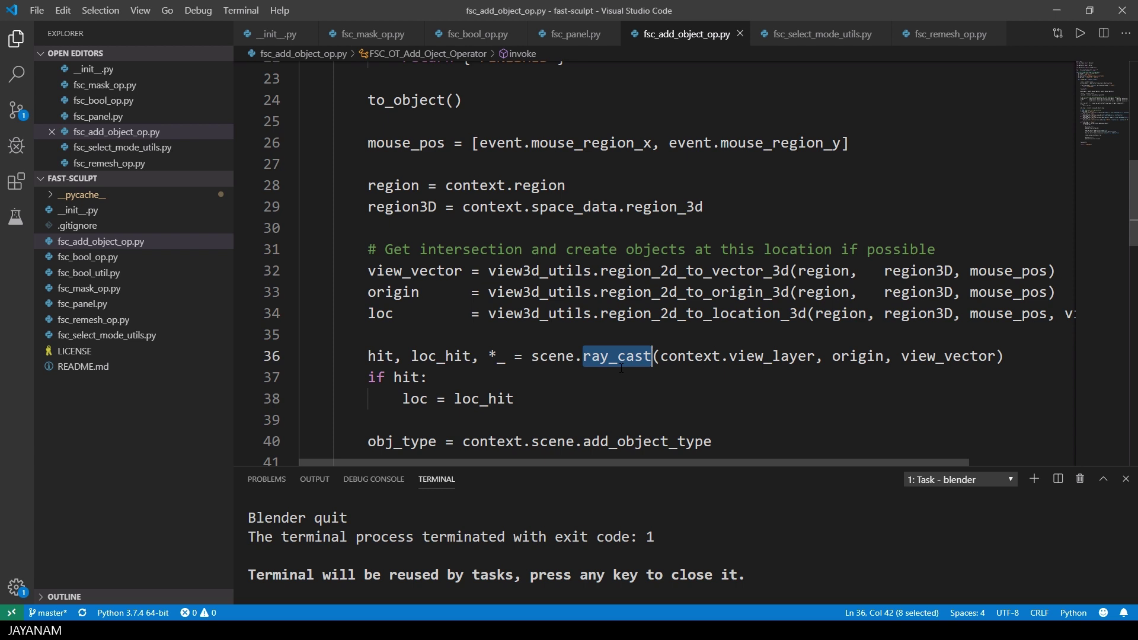
double_click(772, 356)
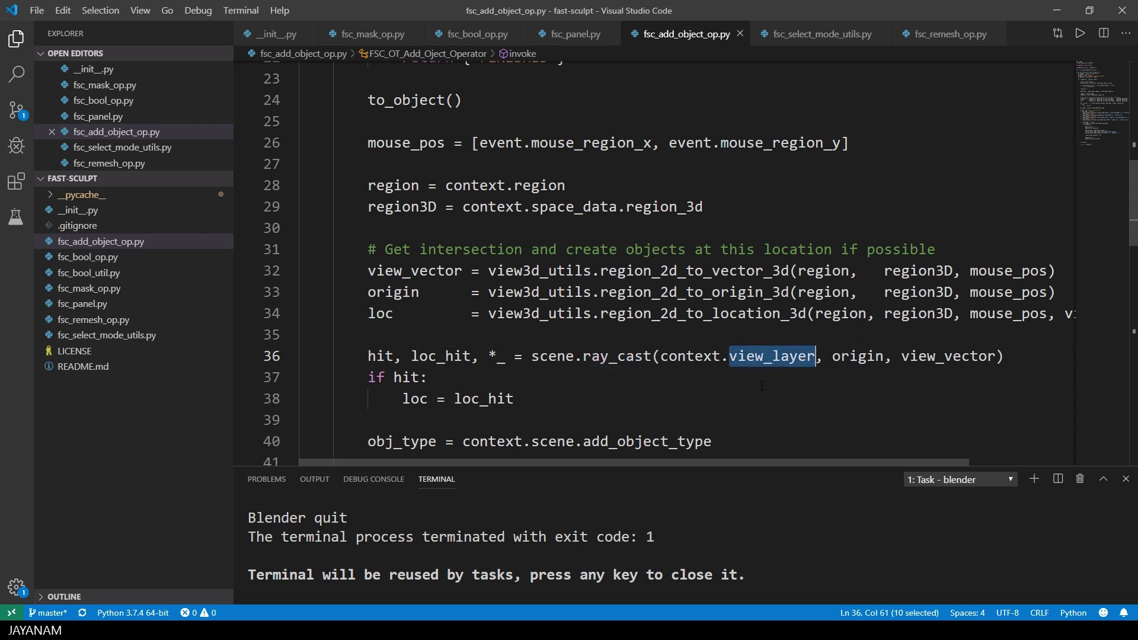
left_click_drag(368, 378, 428, 378)
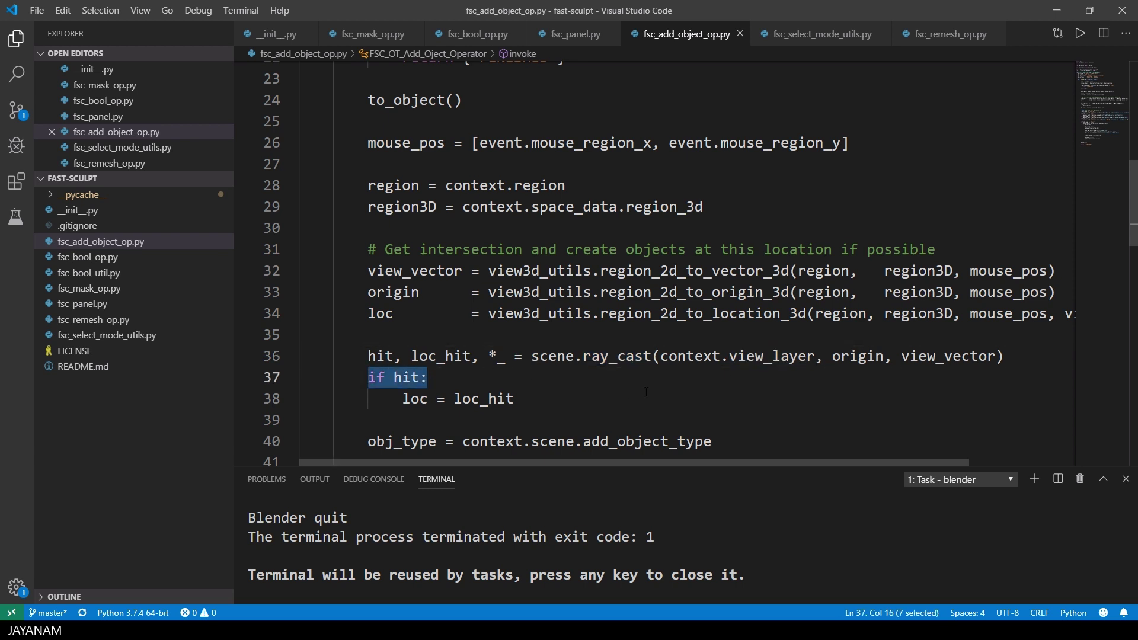
scroll(571, 366, "down", 1)
double_click(484, 364)
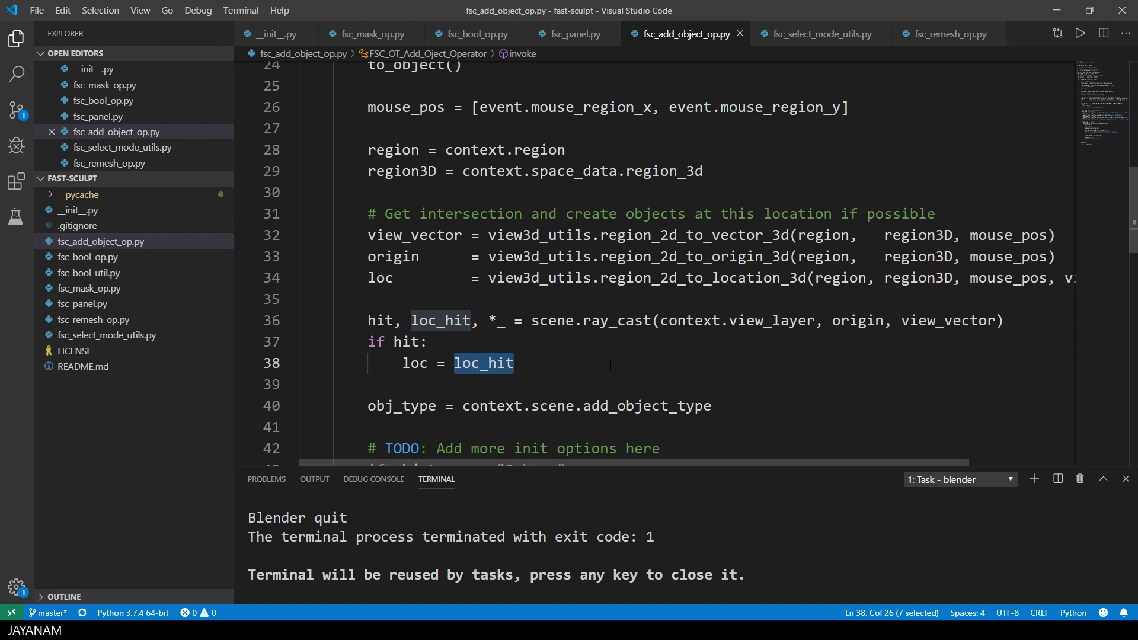
double_click(415, 364)
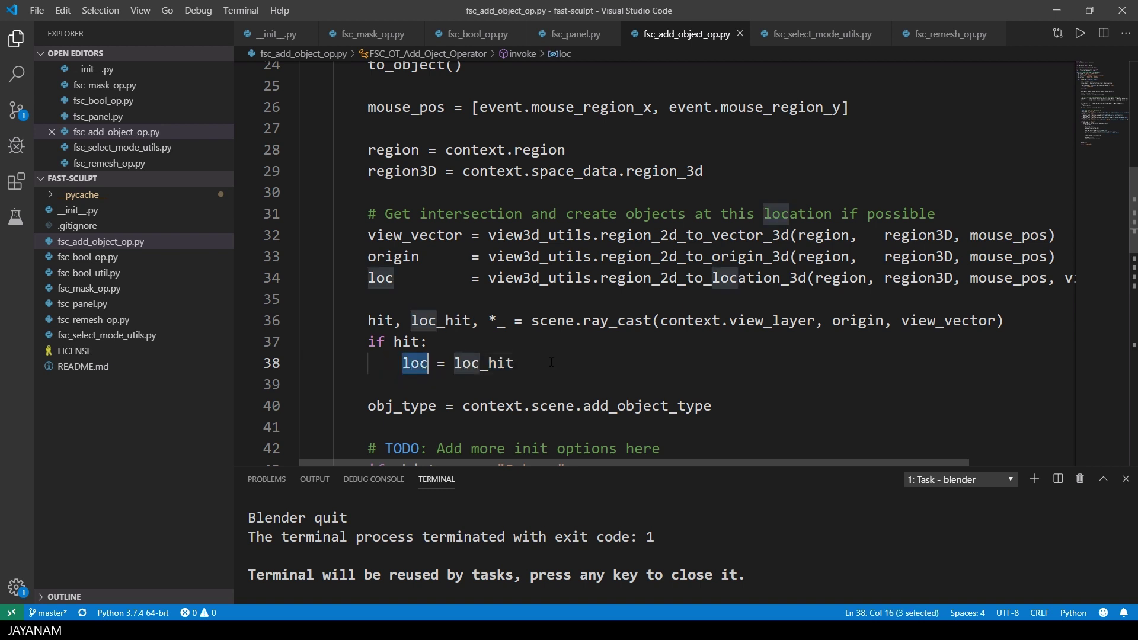
double_click(384, 278)
scroll(592, 359, "down", 2)
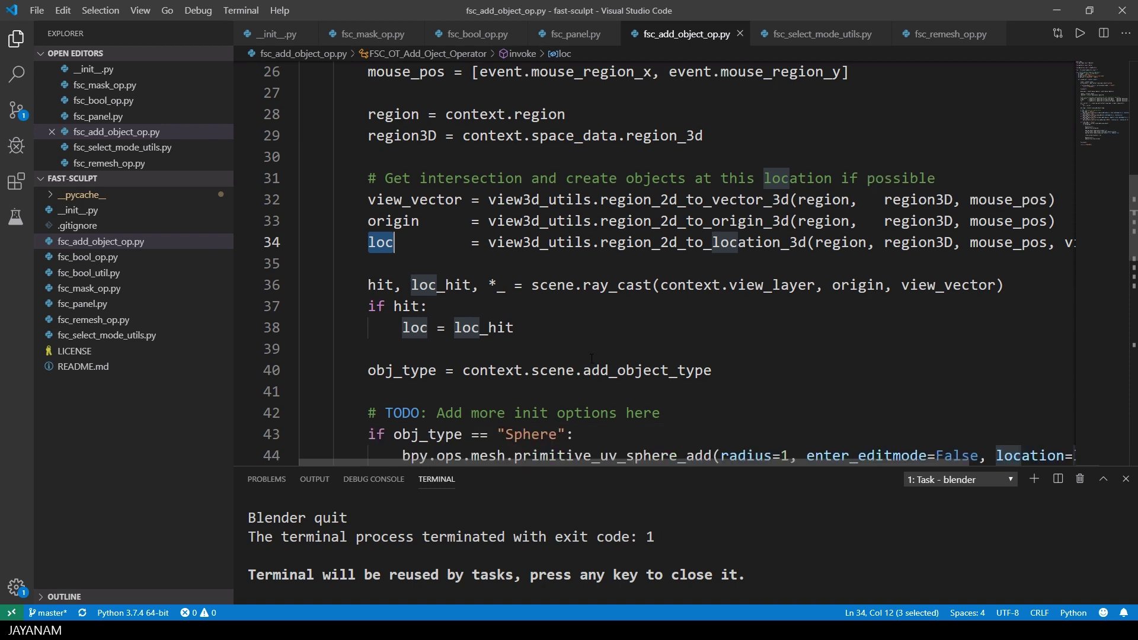
Examine the add_object_type scene property and the obj_type conditions for Sphere, Cube, Cylinder and Torus.
left_click_drag(584, 300, 744, 312)
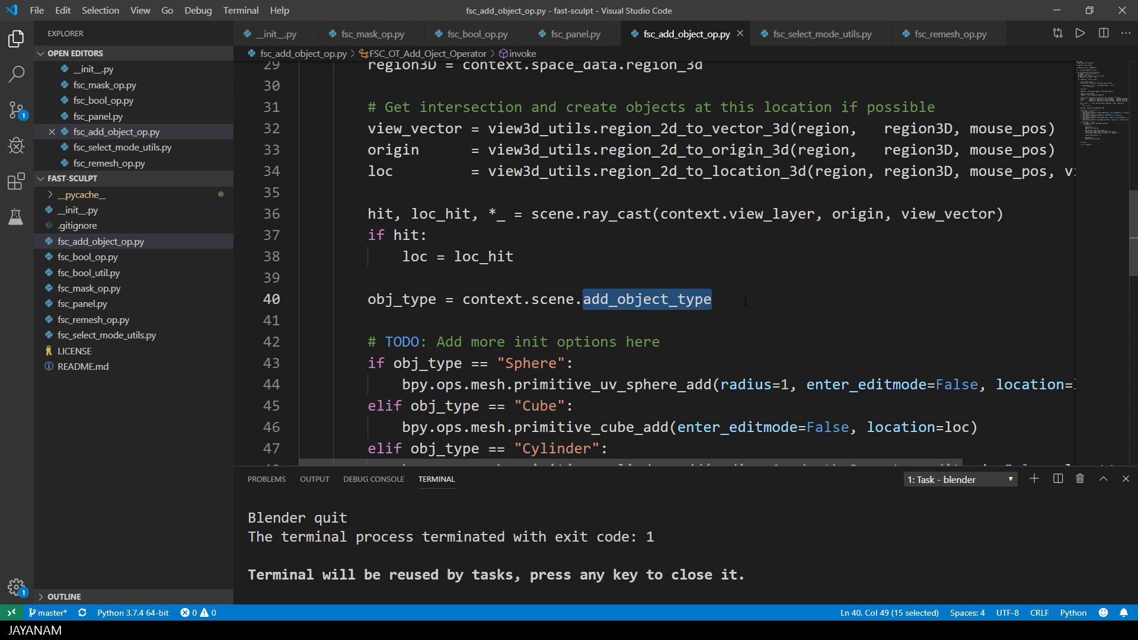
scroll(746, 301, "down", 2)
double_click(532, 256)
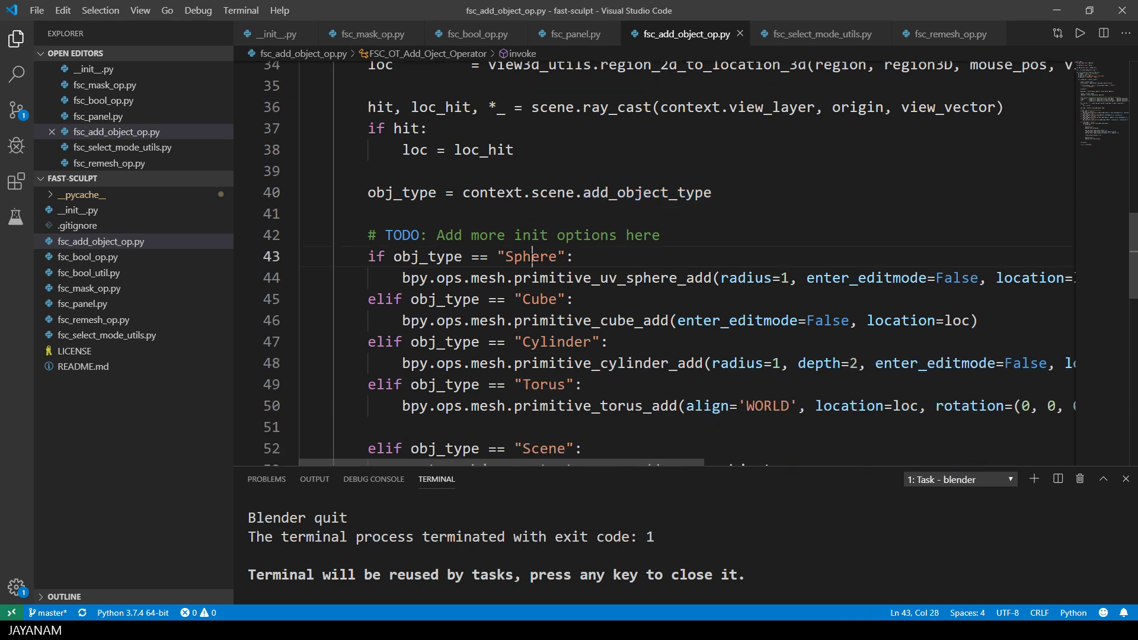
double_click(539, 299)
double_click(556, 342)
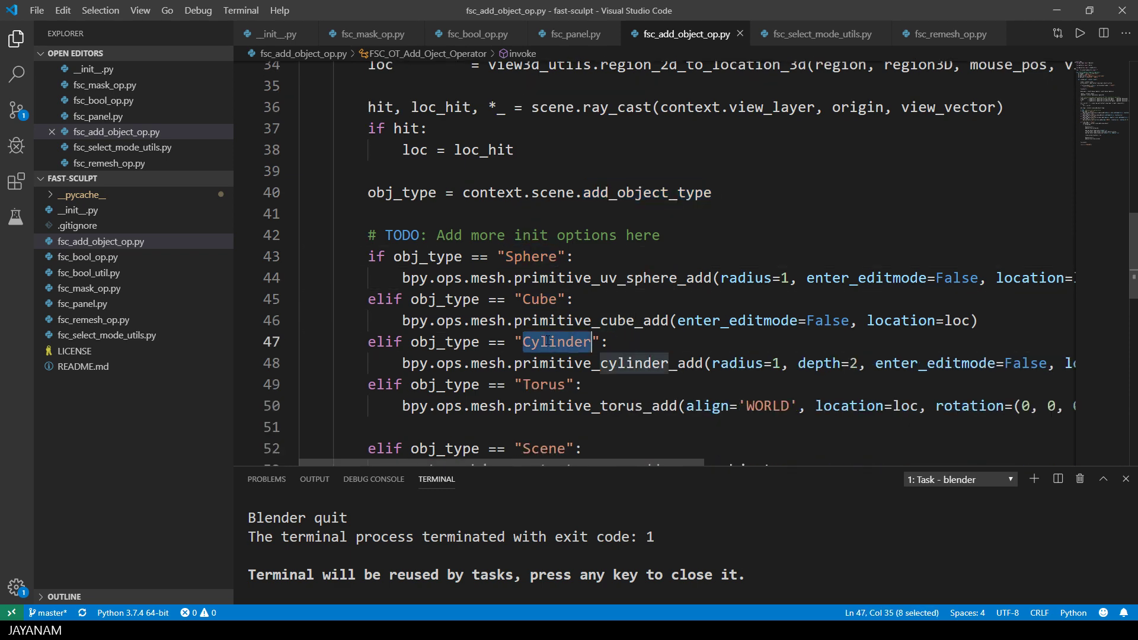
double_click(543, 384)
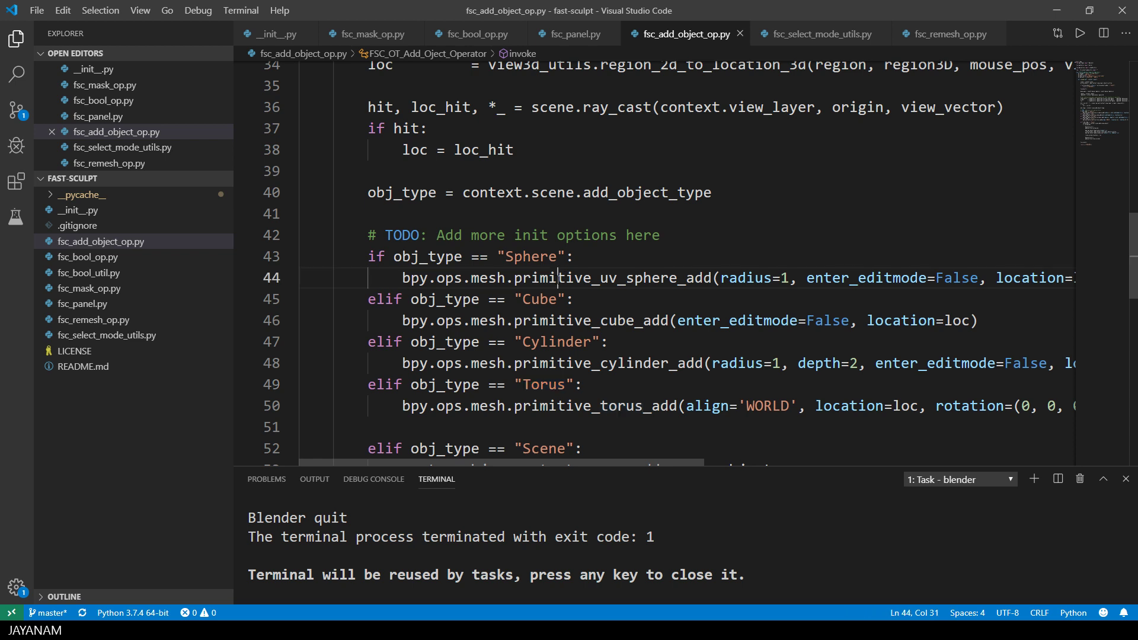
Examine the primitive_uv_sphere_add, primitive_cube_add, primitive_cylinder_add and primitive_torus_add calls in the object type branches.
double_click(592, 278)
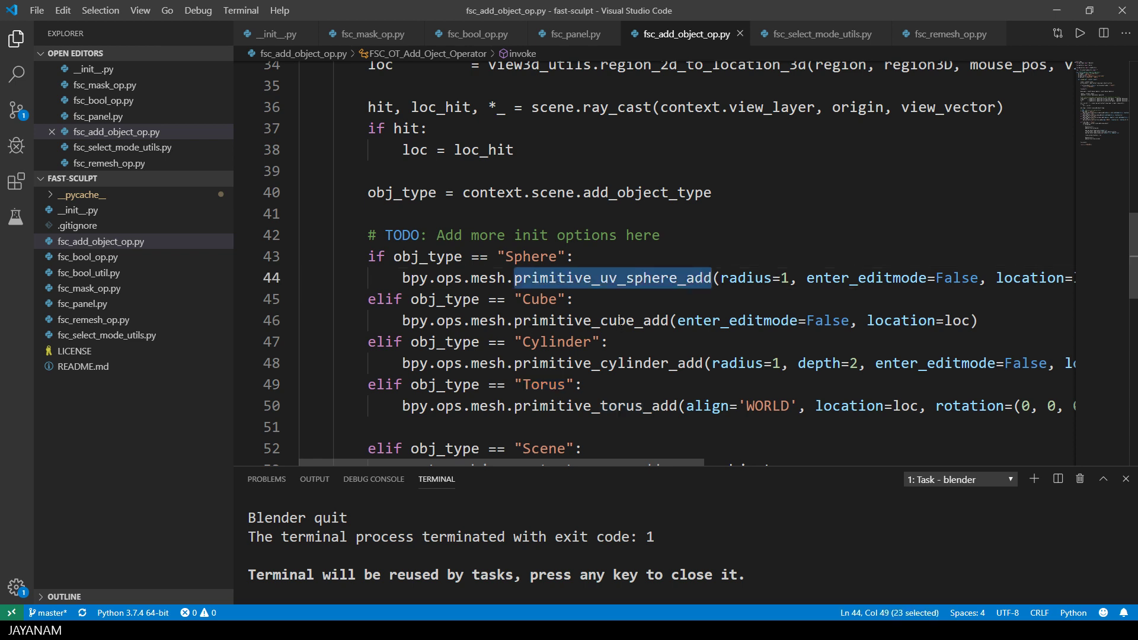
double_click(620, 321)
double_click(611, 363)
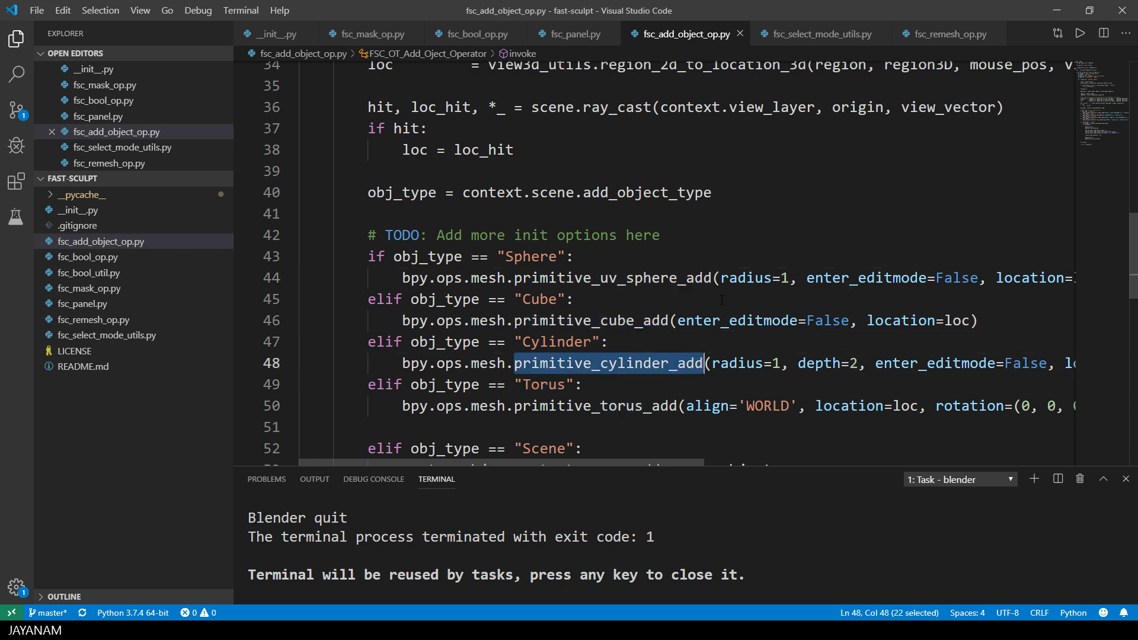
double_click(618, 405)
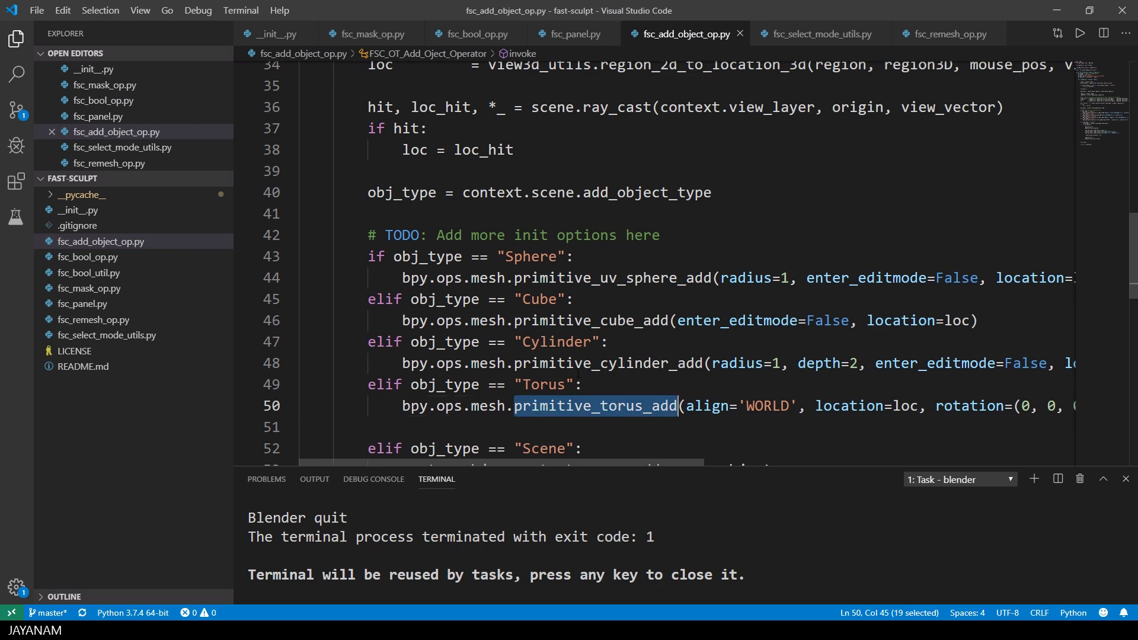
Examine the Scene branch, from reading add_scene_object to the deselect_all and make_active calls for custom_obj.
scroll(578, 374, "down", 3)
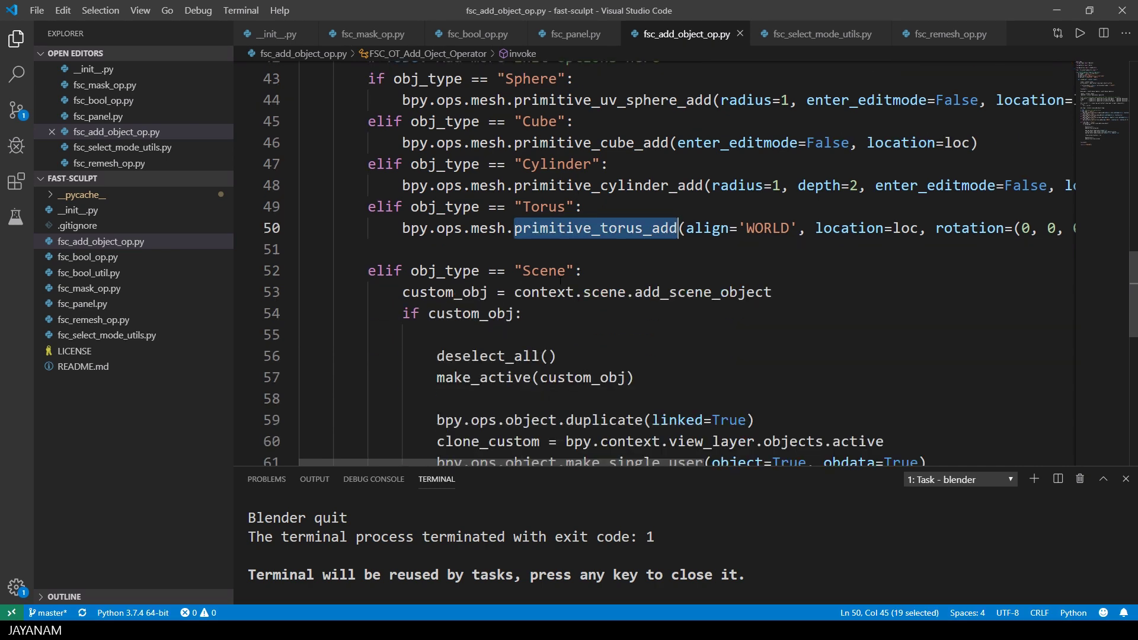
double_click(545, 271)
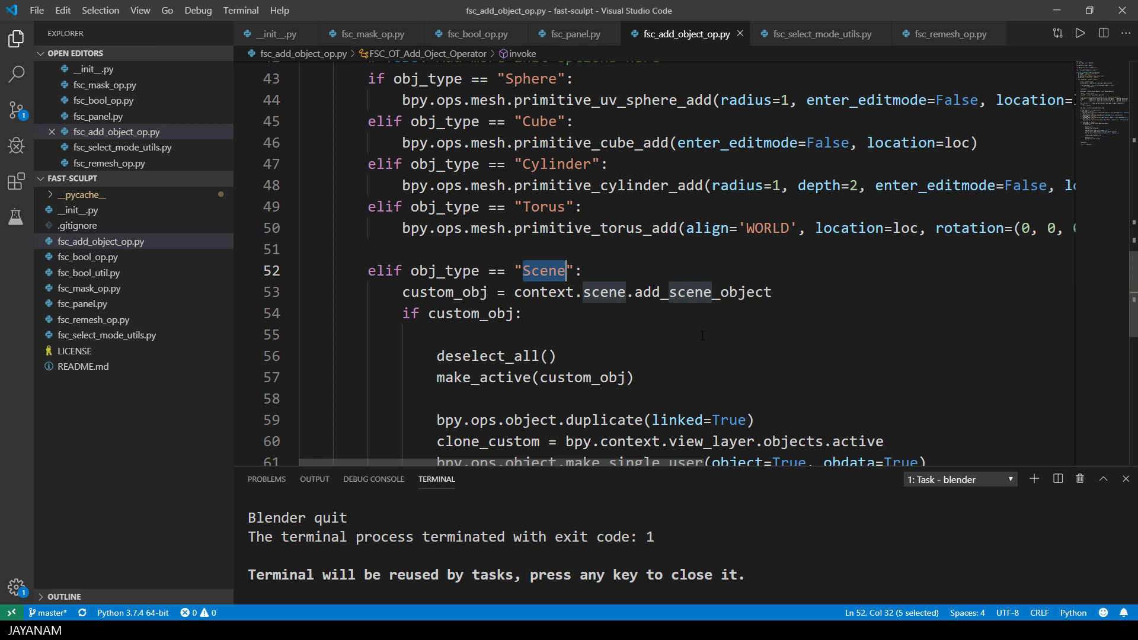
double_click(679, 293)
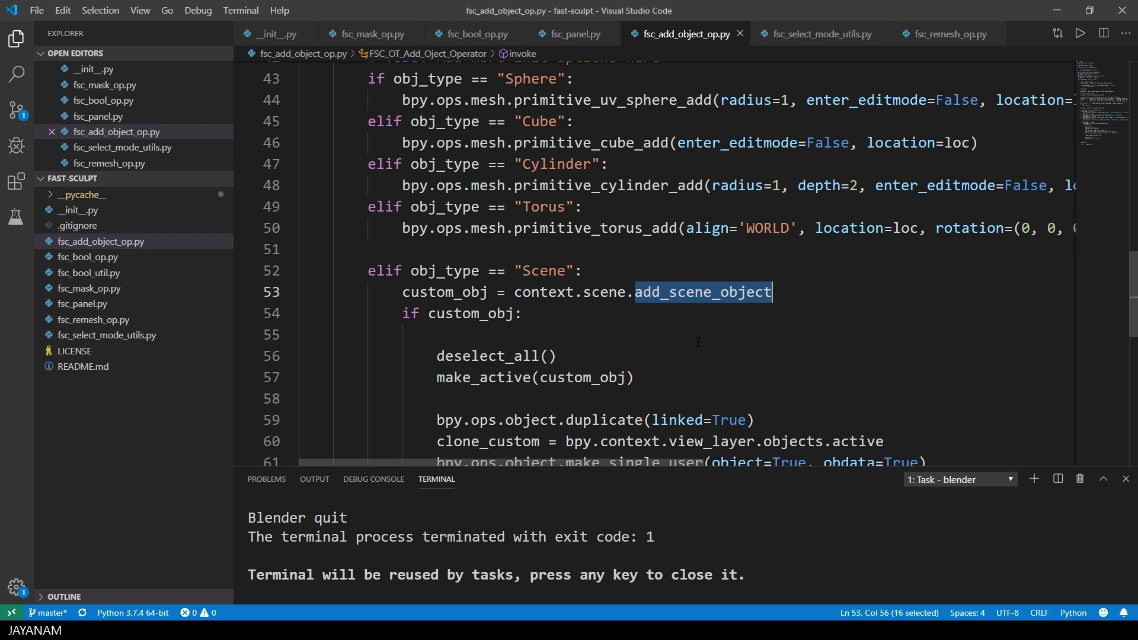
left_click(489, 313)
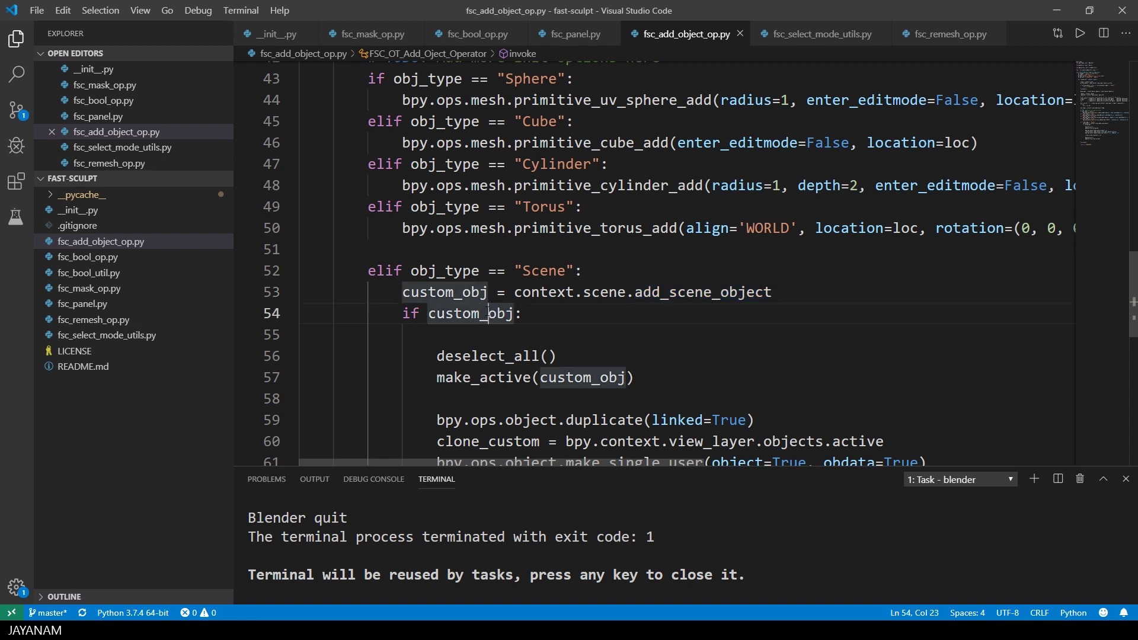
scroll(647, 327, "down", 3)
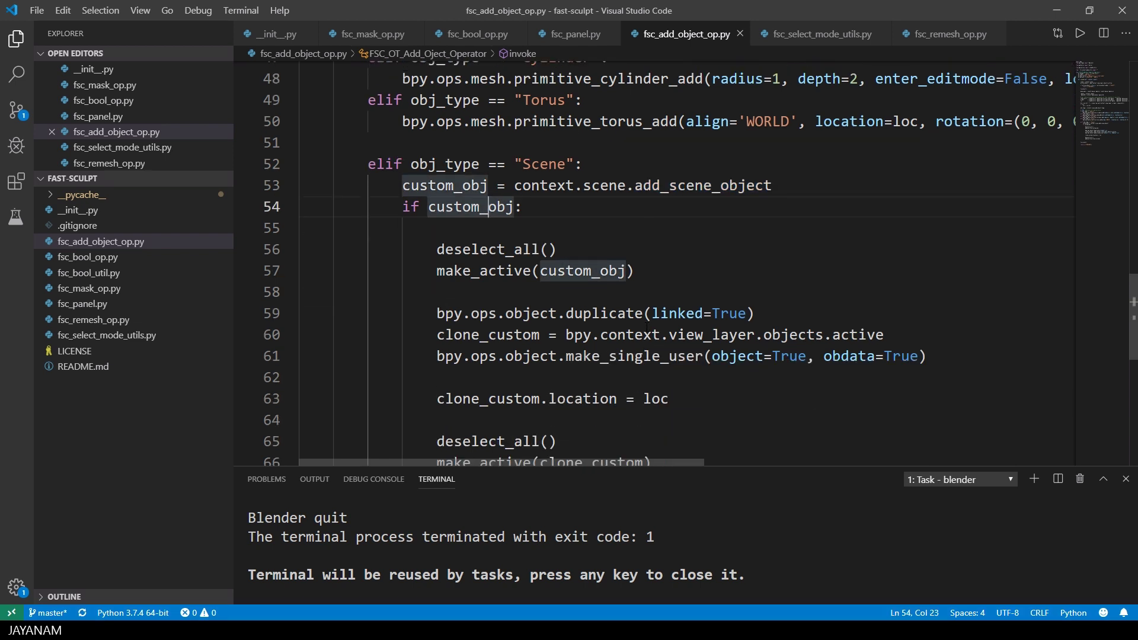
double_click(483, 252)
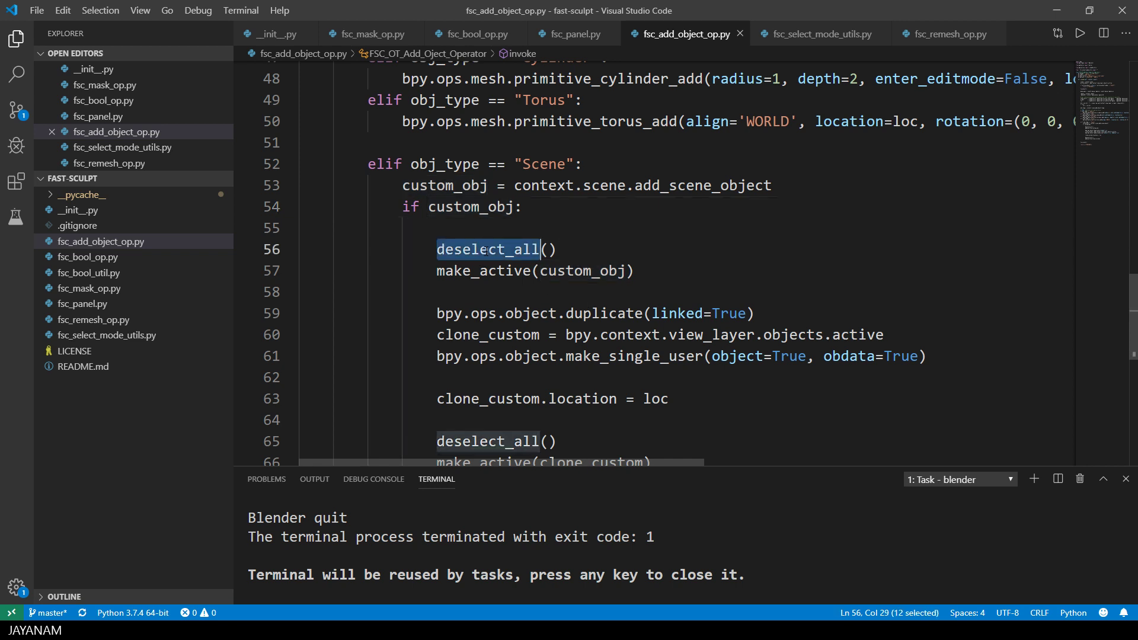
double_click(481, 271)
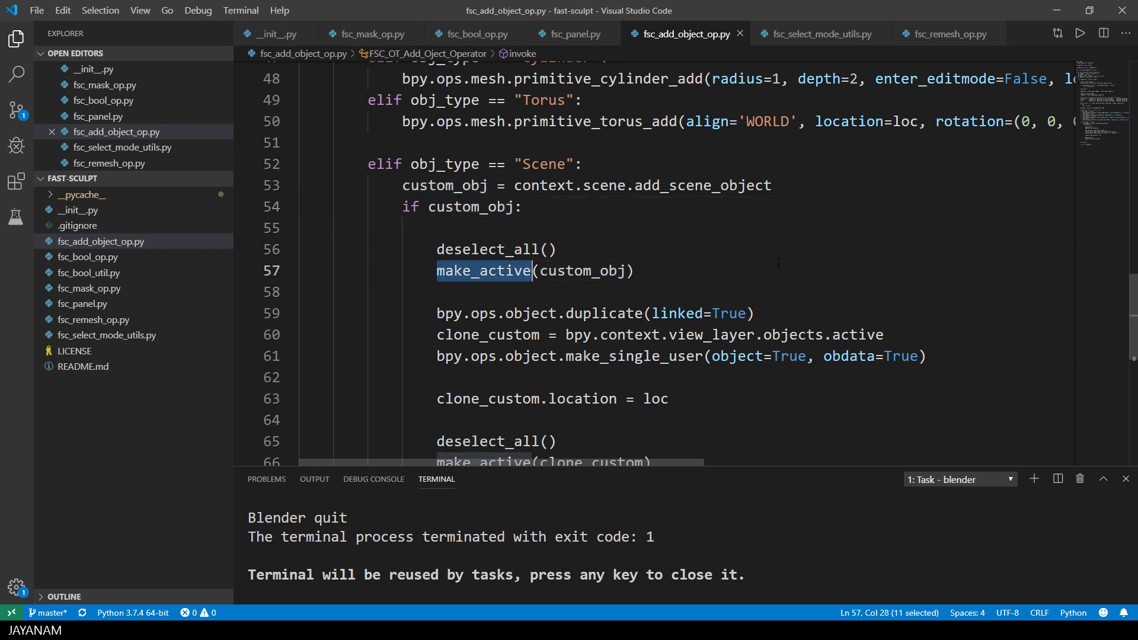
Examine the linked duplicate call, the clone_custom variable and its location assignment in the Scene branch.
scroll(778, 262, "down", 1)
double_click(604, 277)
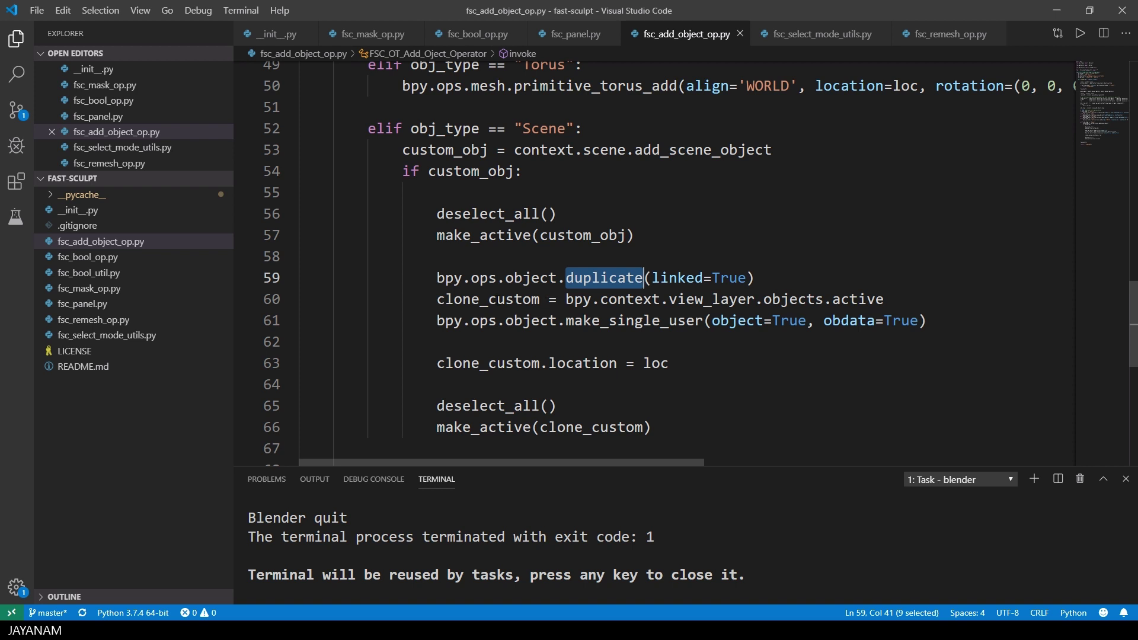
double_click(496, 299)
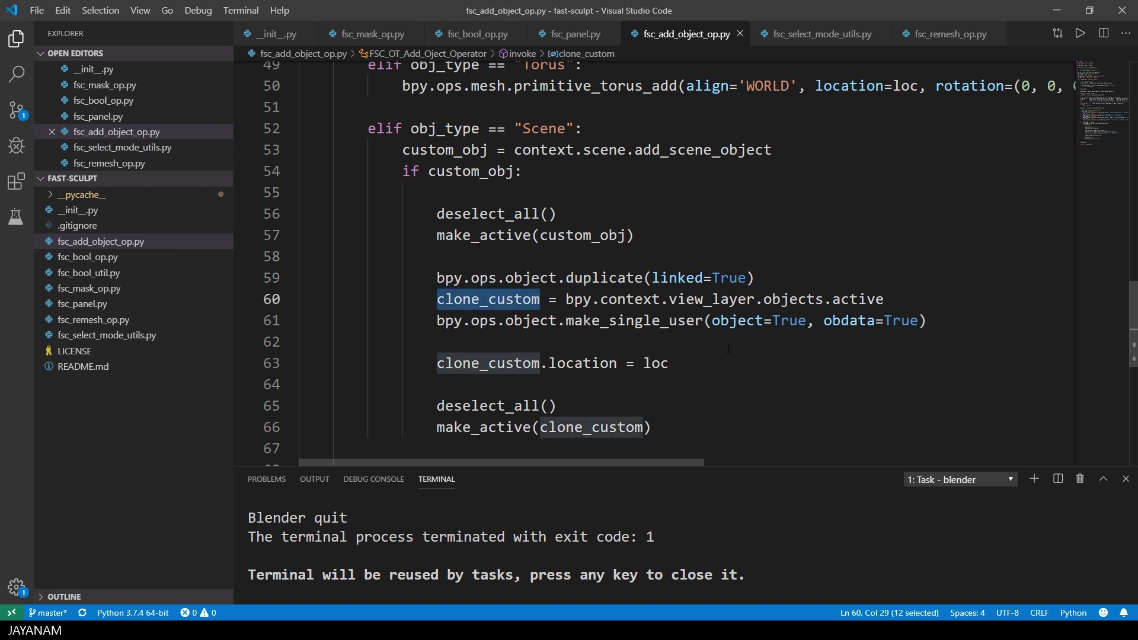
left_click(586, 363)
double_click(585, 363)
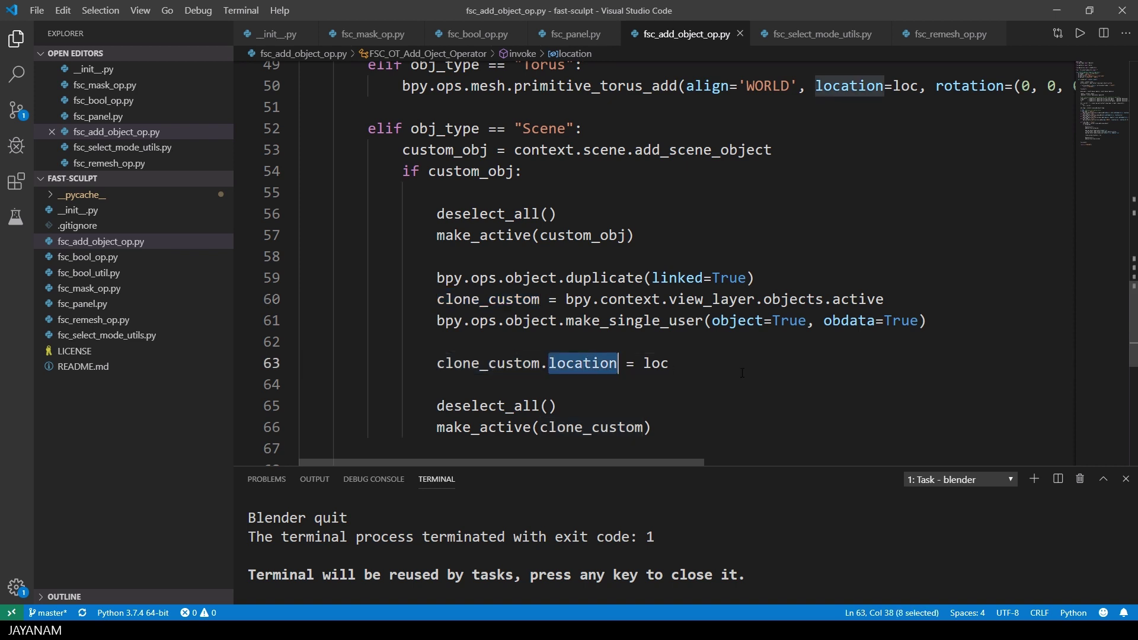
Examine the closing deselect_all and make_active calls for clone_custom and the final to_sculpt call.
scroll(742, 372, "down", 1)
double_click(488, 371)
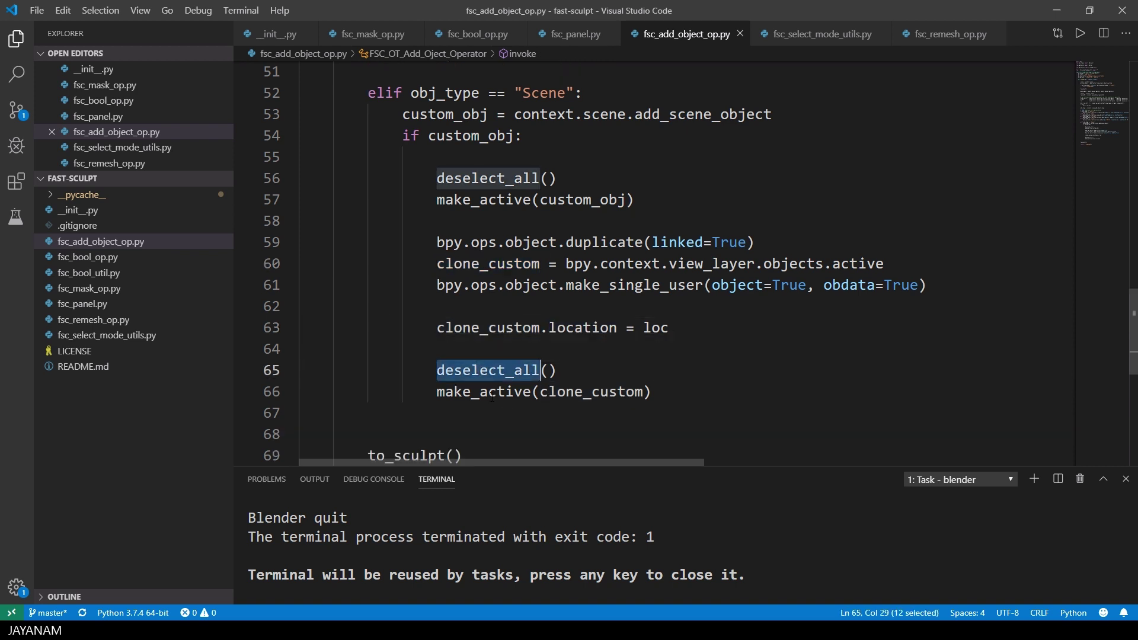
double_click(488, 392)
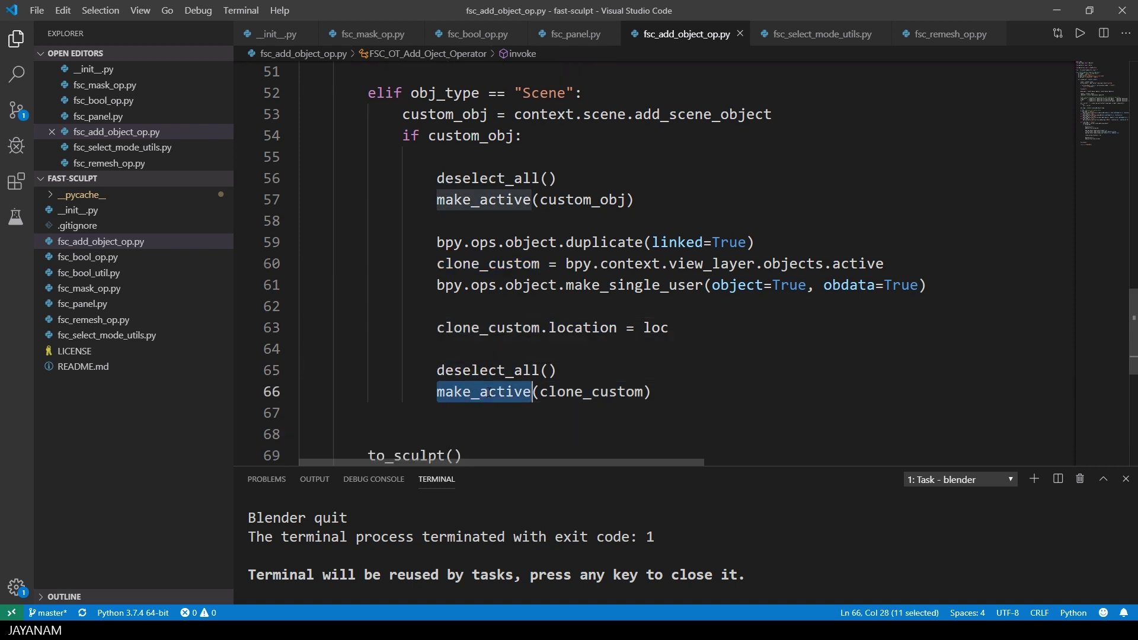
double_click(594, 393)
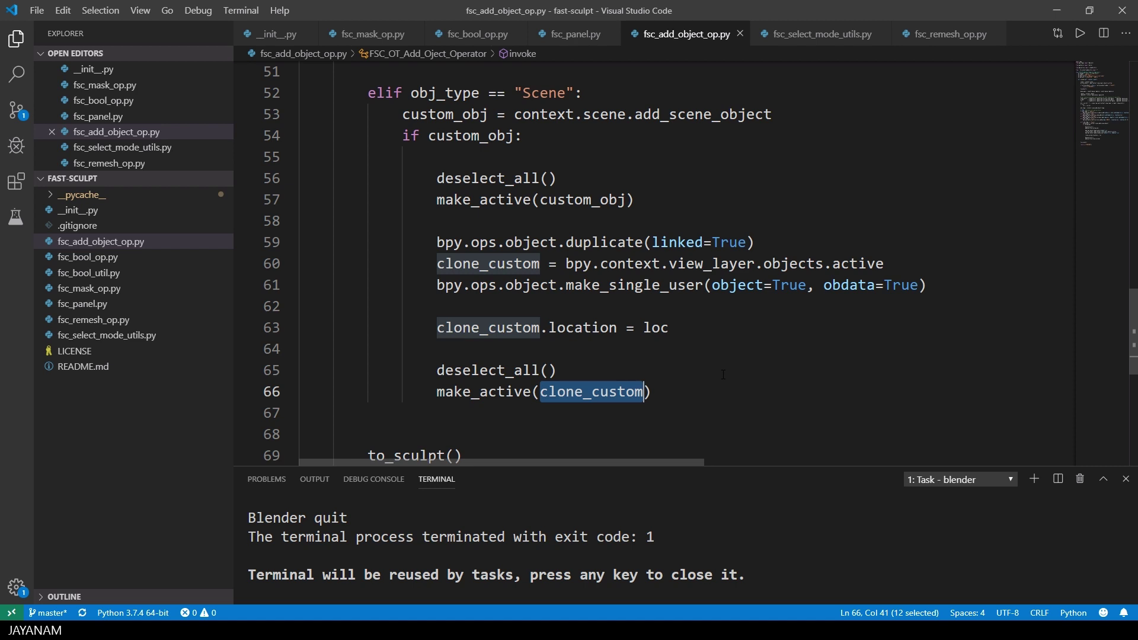
scroll(723, 375, "down", 1)
double_click(406, 385)
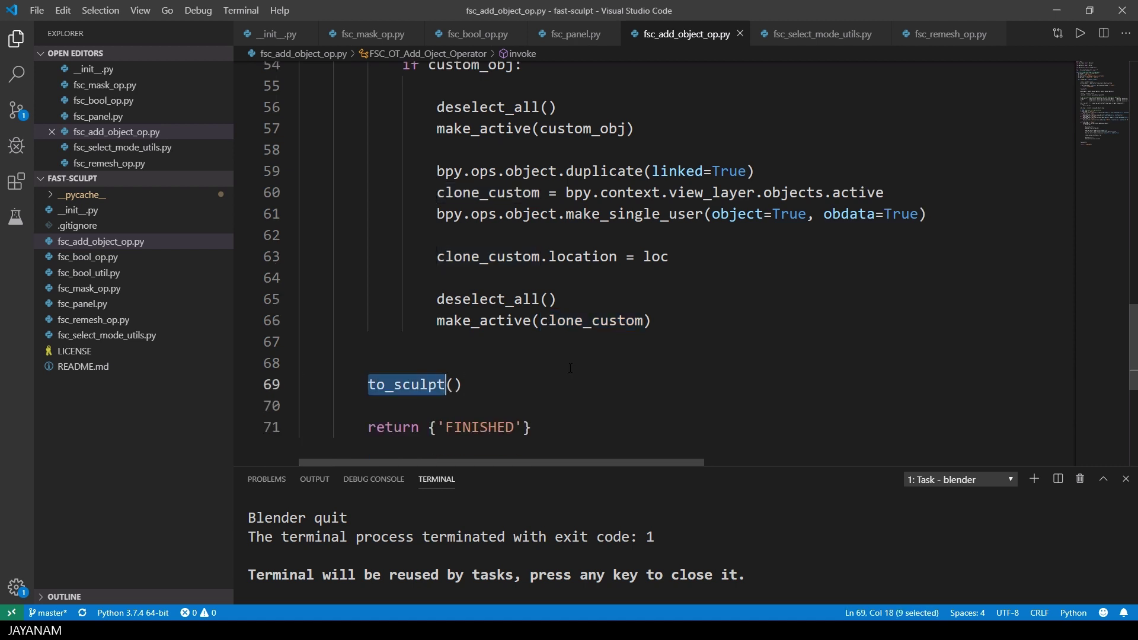